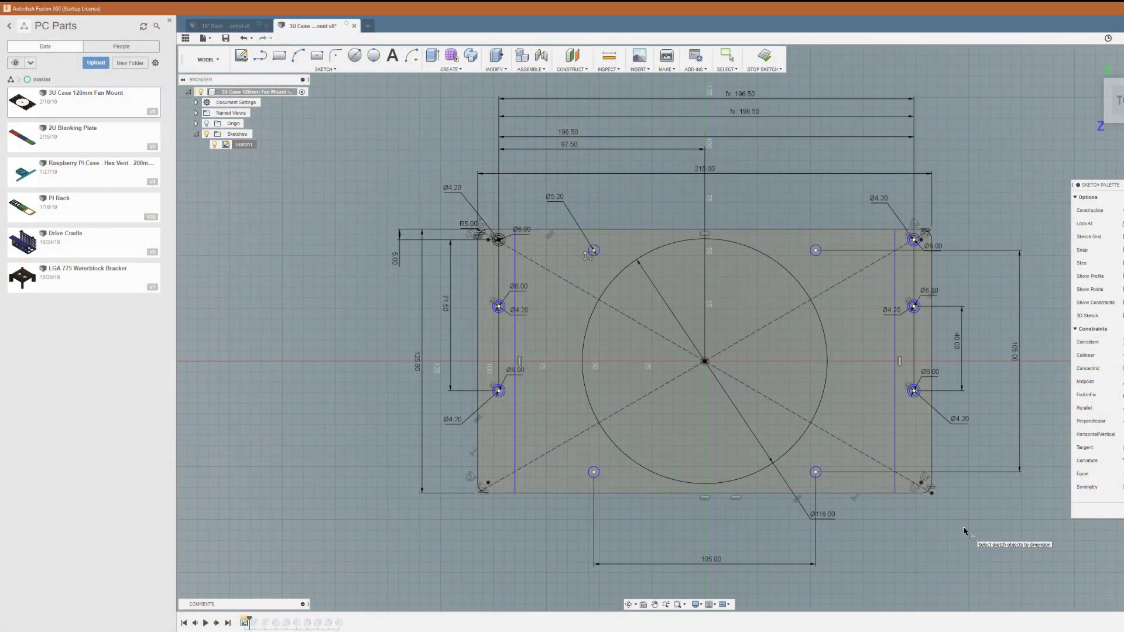
# - Select the fan circle and swing its Ø116 diameter dimension to a new angle
pyautogui.press('Escape')
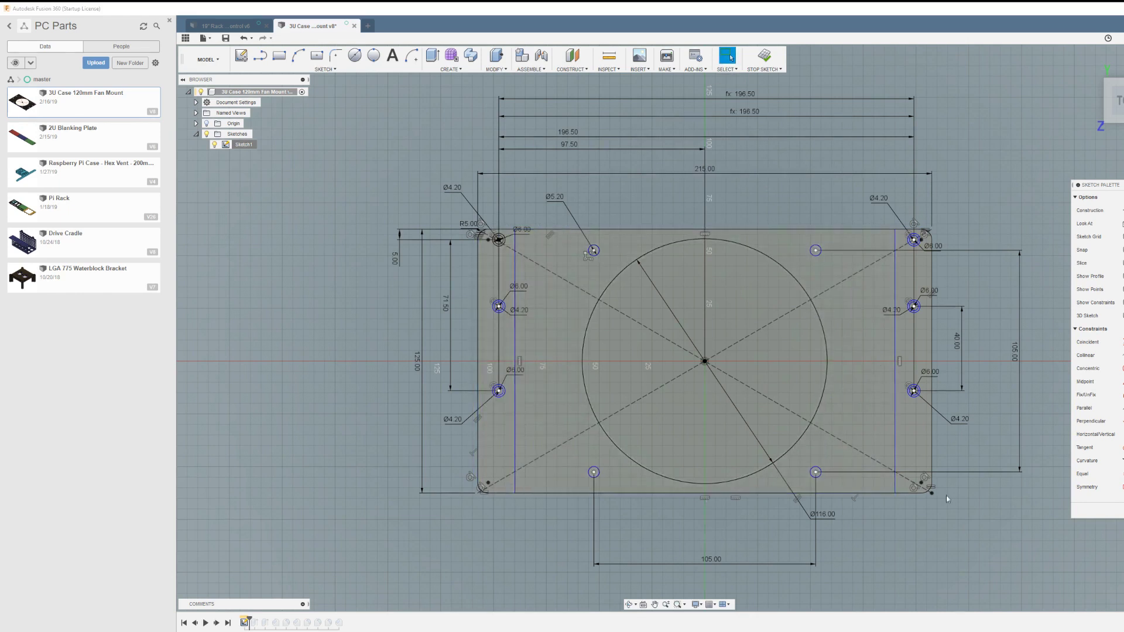
pyautogui.click(773, 469)
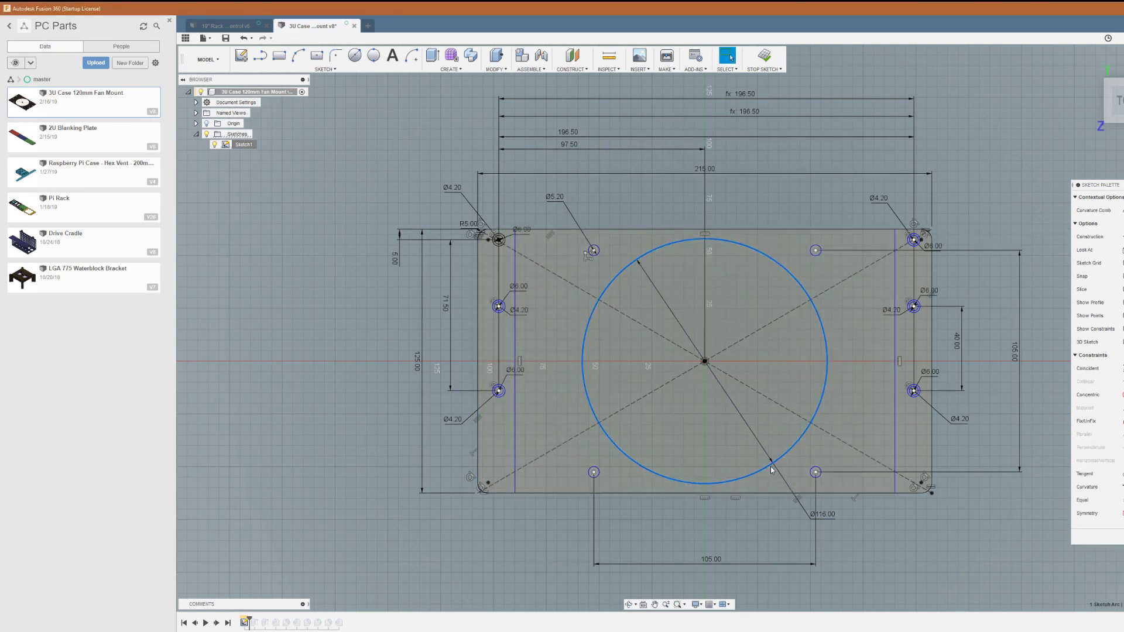
pyautogui.moveTo(773, 469); pyautogui.dragTo(854, 519)
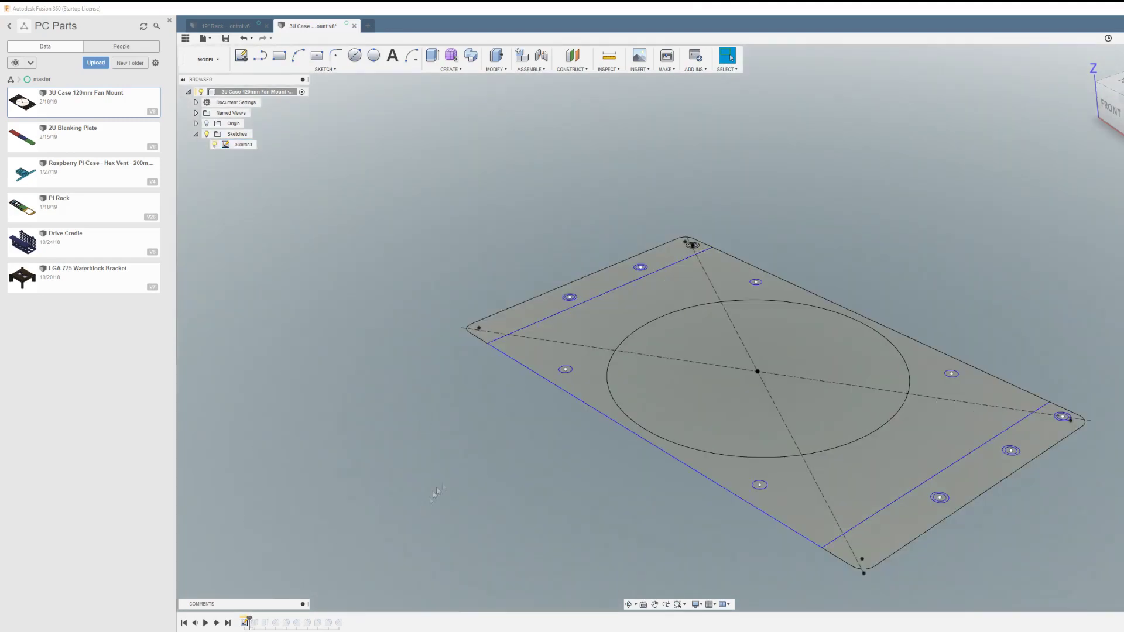
# - Replay the two plate extrusions and the fan opening cut, then select a mounting hole
pyautogui.click(217, 623)
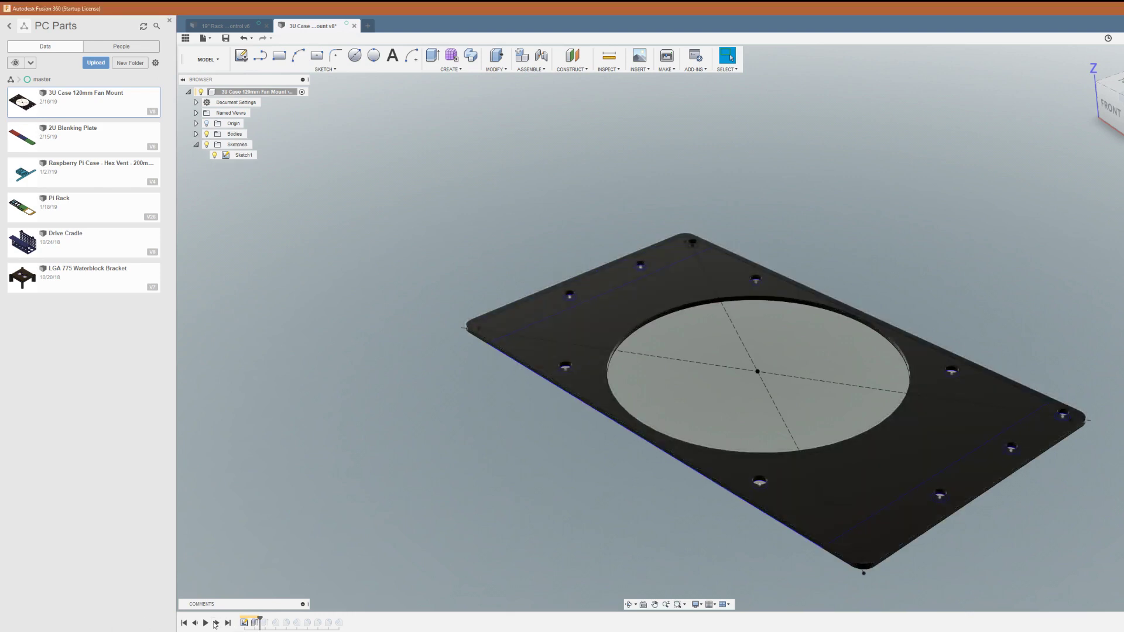
pyautogui.click(216, 623)
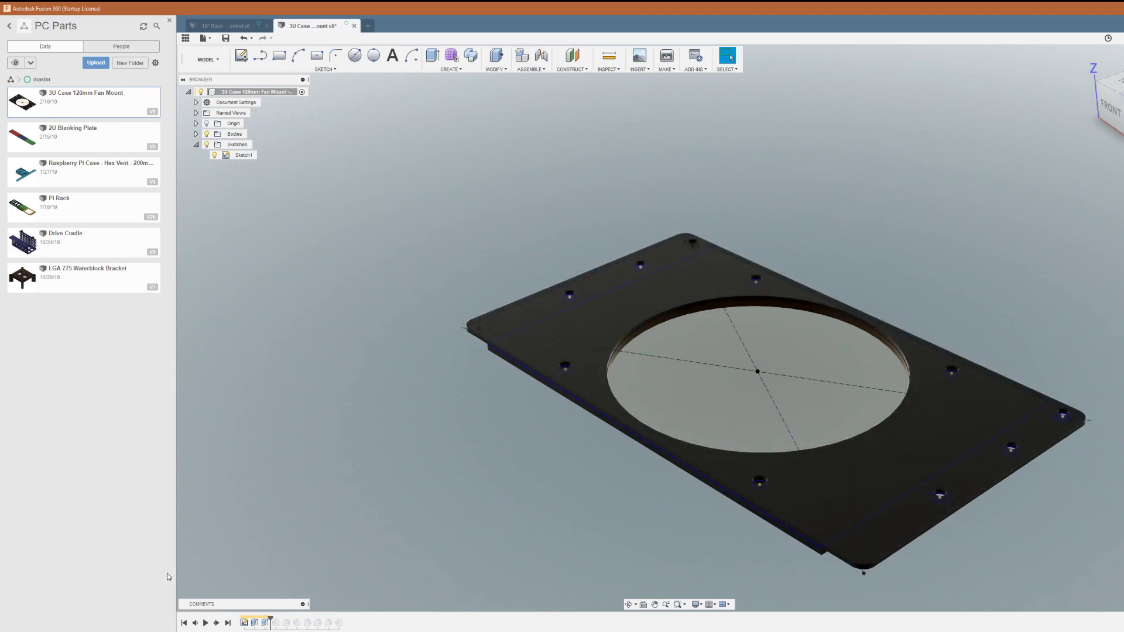
pyautogui.click(216, 623)
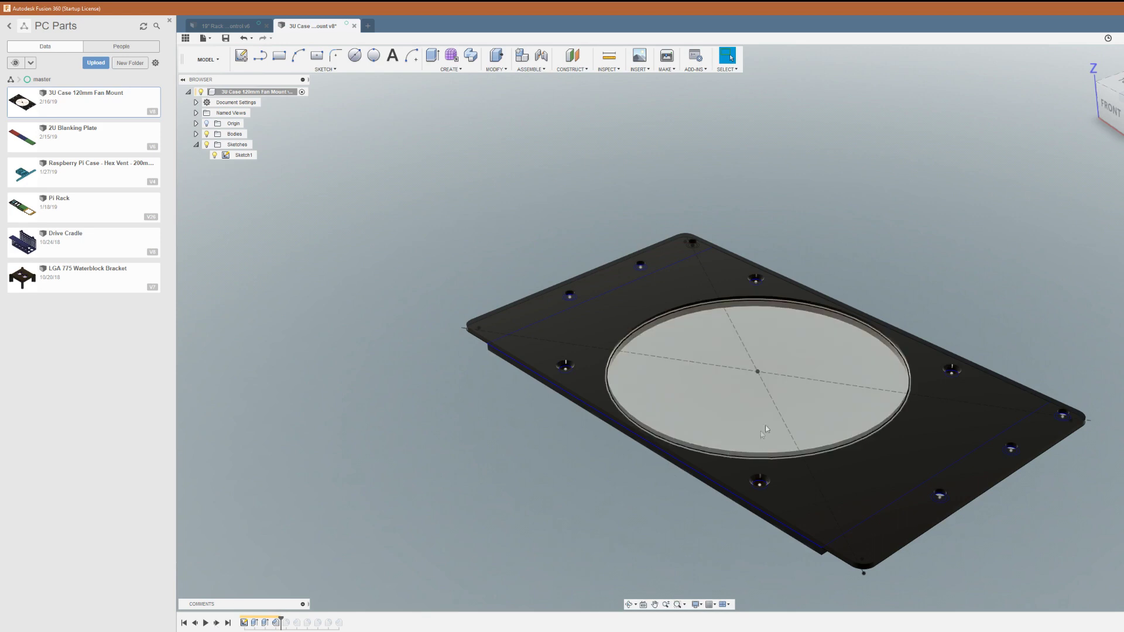
pyautogui.scroll(3, 759, 481)
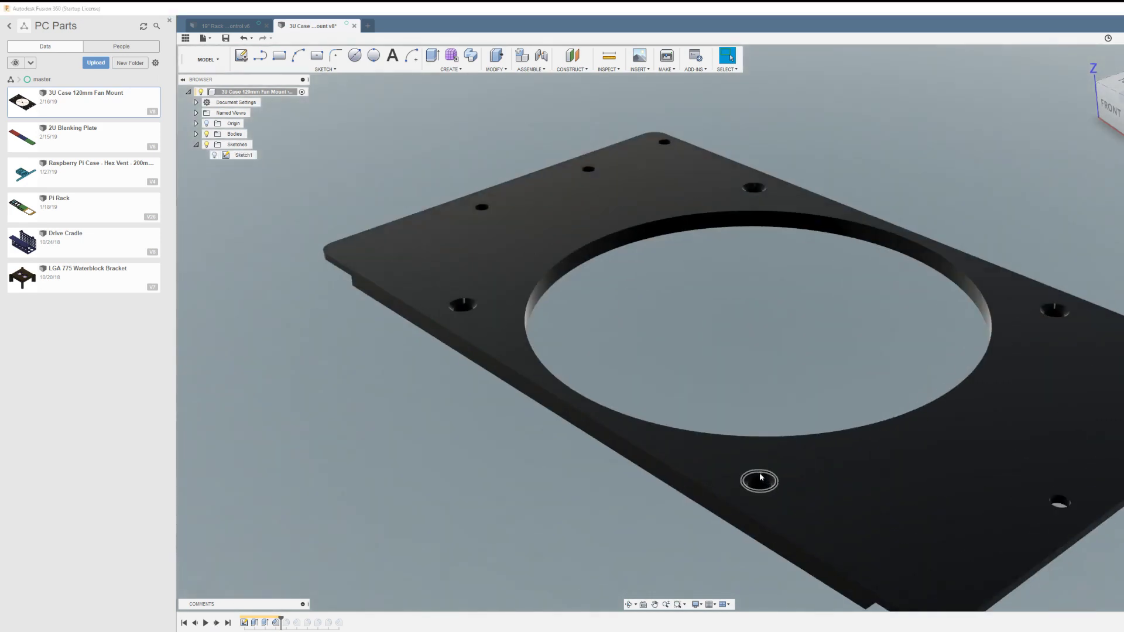
pyautogui.click(759, 481)
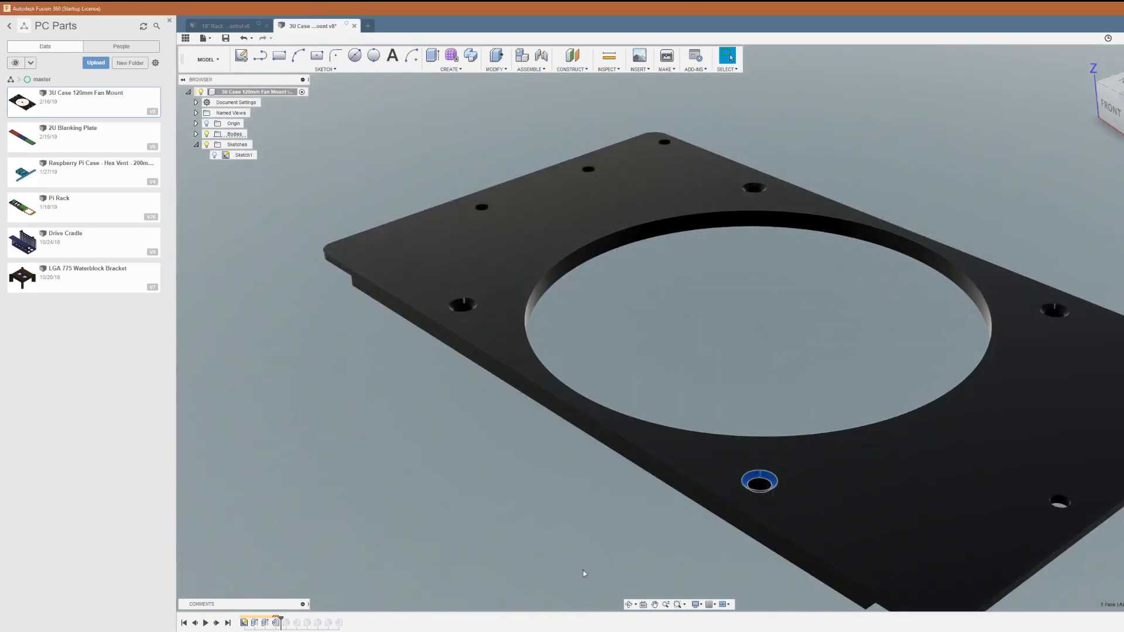
pyautogui.scroll(-3, 570, 559)
# - Step on through the counterbored screw holes to the end of the plate's history
pyautogui.click(217, 624)
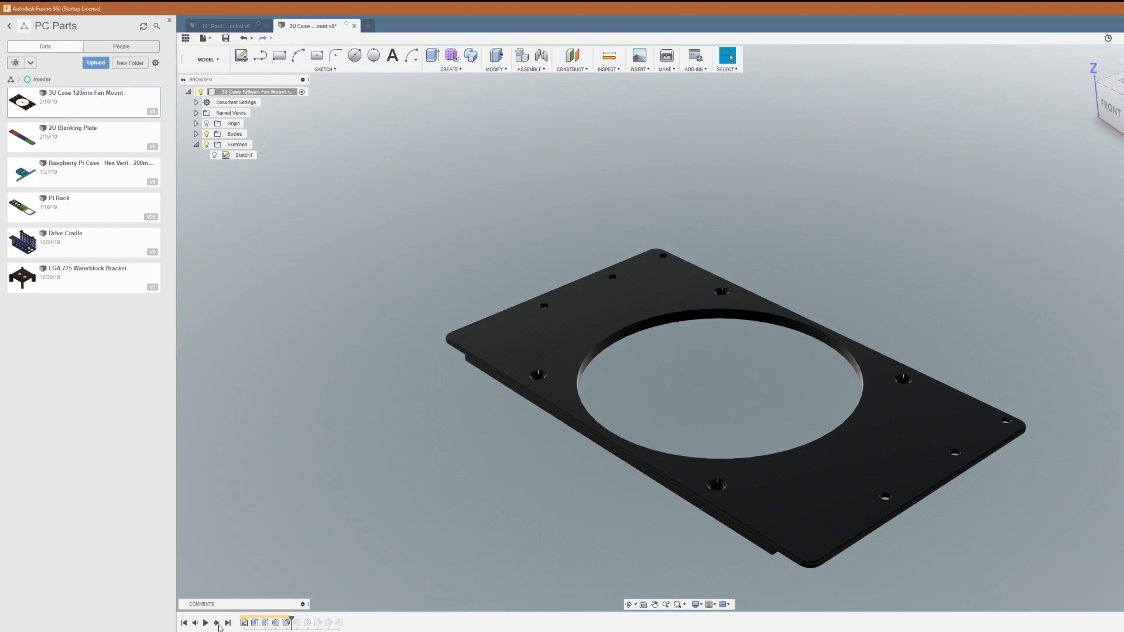
pyautogui.click(217, 624)
pyautogui.click(217, 623)
pyautogui.click(218, 623)
pyautogui.click(218, 623)
pyautogui.click(217, 623)
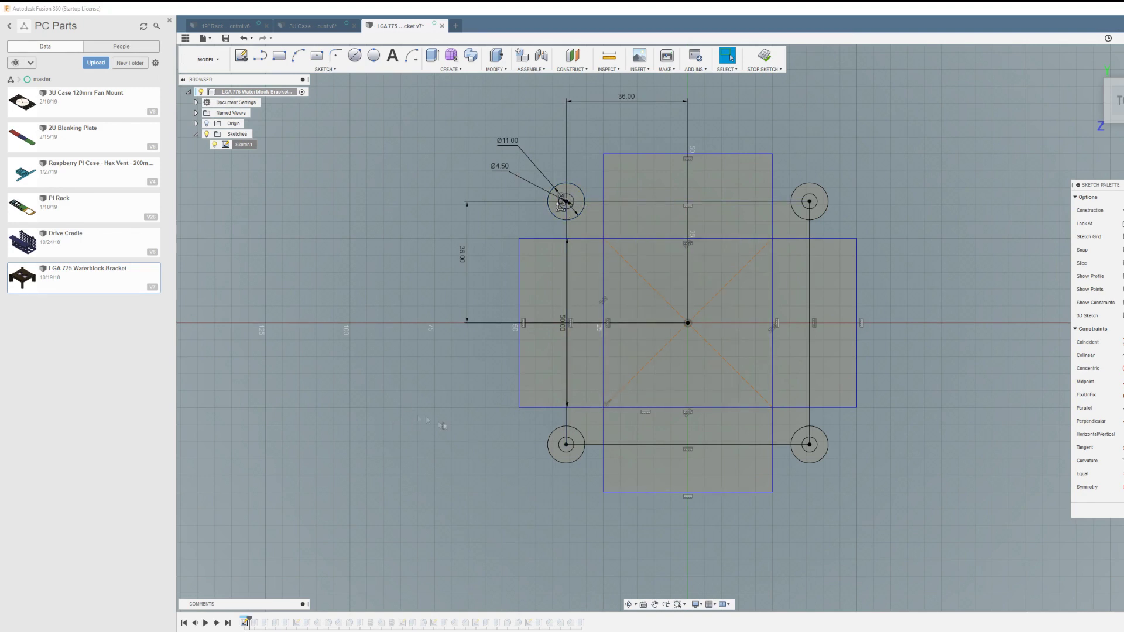
# - Finish the sketch and merge the posts into the bracket block, briefly hiding the body
pyautogui.click(764, 56)
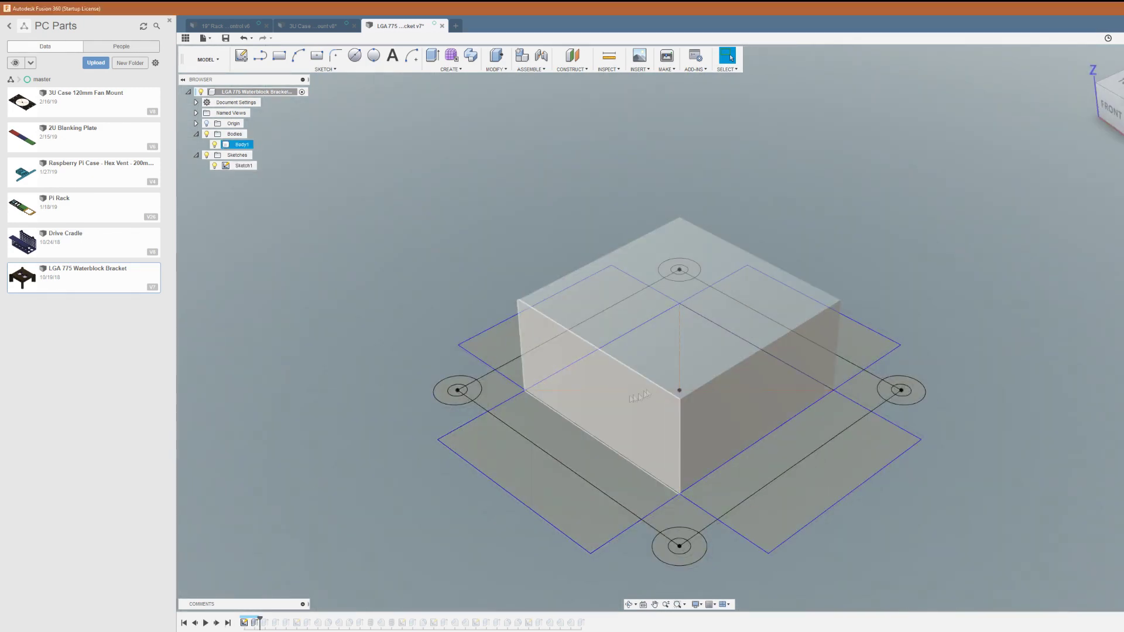
pyautogui.keyDown('shift'); pyautogui.moveTo(679, 328); pyautogui.dragTo(679, 327, button='middle'); pyautogui.keyUp('shift')
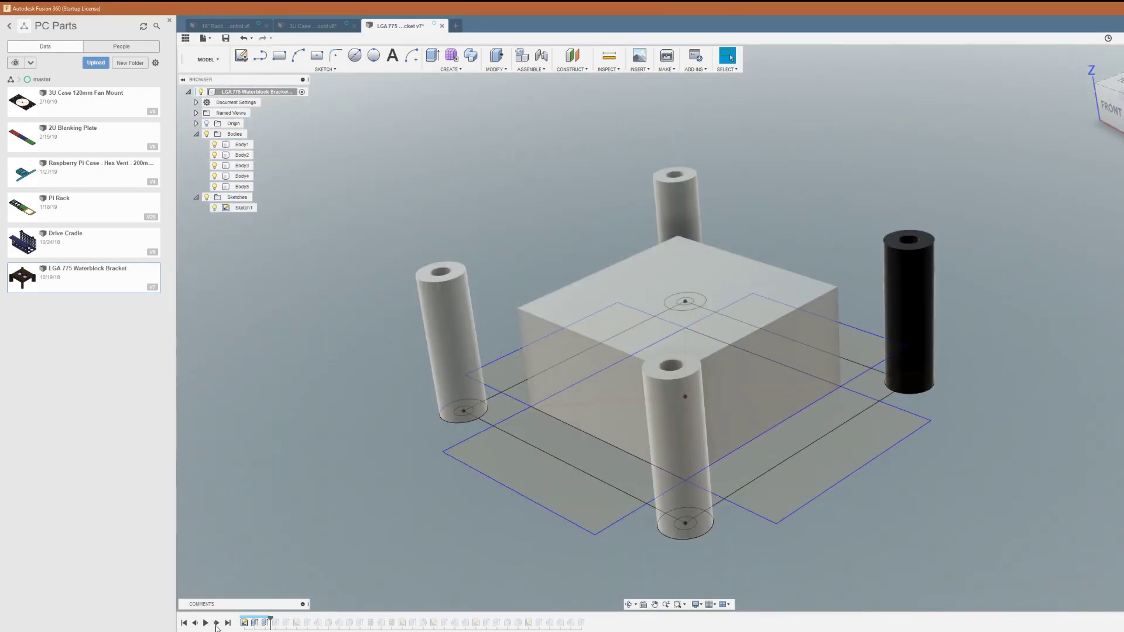
pyautogui.click(216, 623)
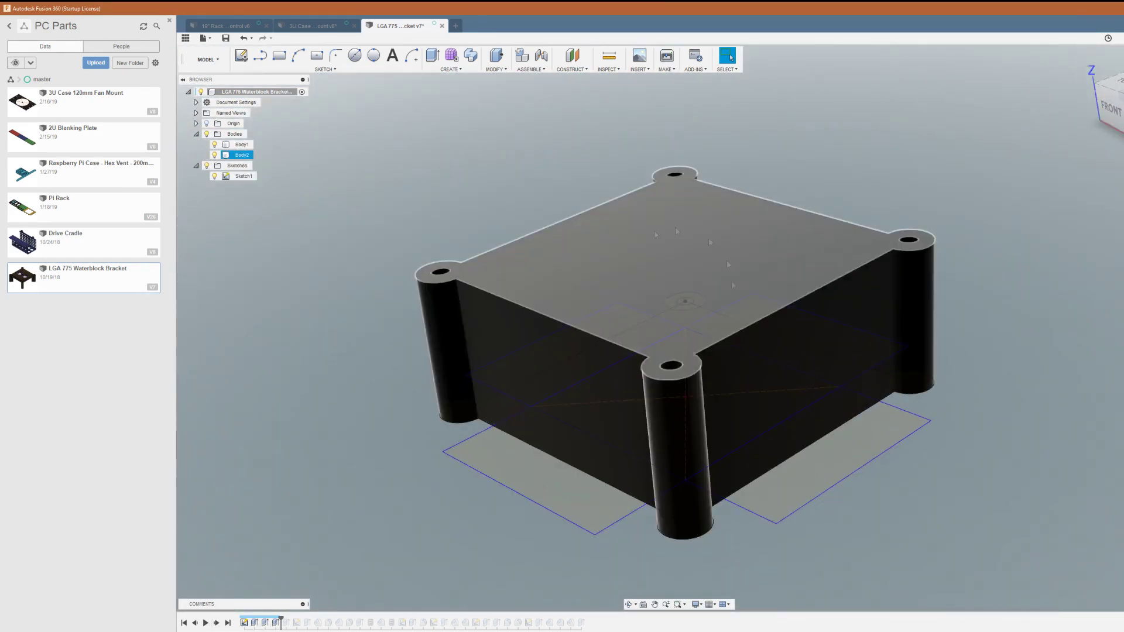
pyautogui.keyDown('shift'); pyautogui.moveTo(679, 328); pyautogui.dragTo(679, 328, button='middle'); pyautogui.keyUp('shift')
pyautogui.click(214, 155)
pyautogui.click(215, 156)
# - Replay the cut on the lower faces and reveal Sketch2's two circles
pyautogui.click(216, 623)
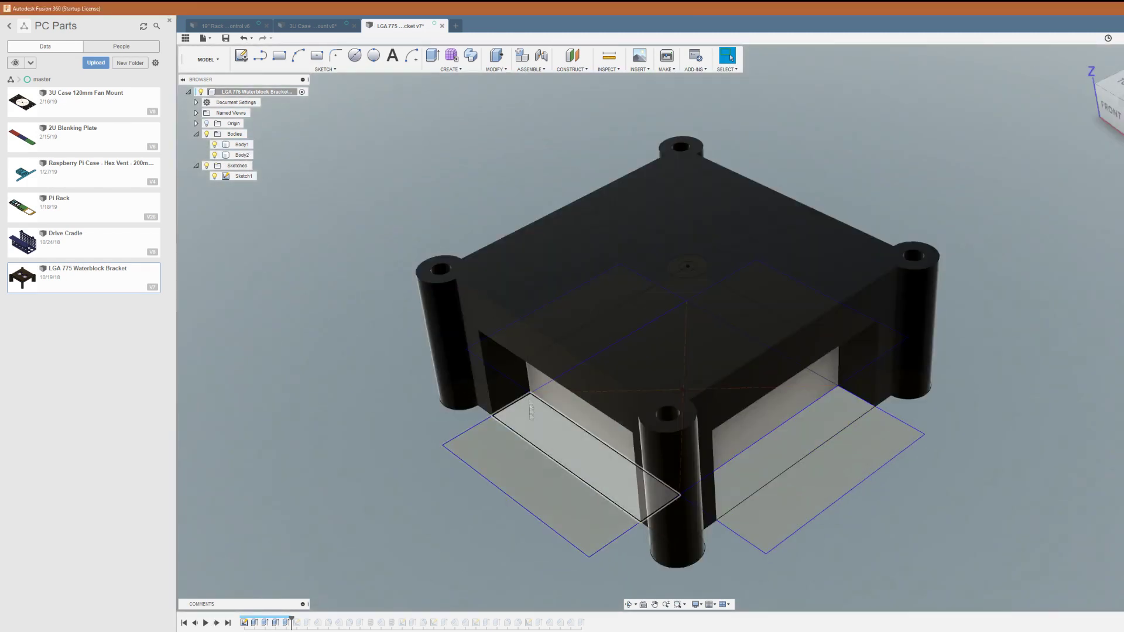
pyautogui.click(772, 468)
pyautogui.moveTo(773, 468)
pyautogui.keyDown('shift'); pyautogui.mouseDown(button='middle')
pyautogui.moveTo(767, 410)
pyautogui.moveTo(770, 460)
pyautogui.mouseUp(button='middle'); pyautogui.keyUp('shift')
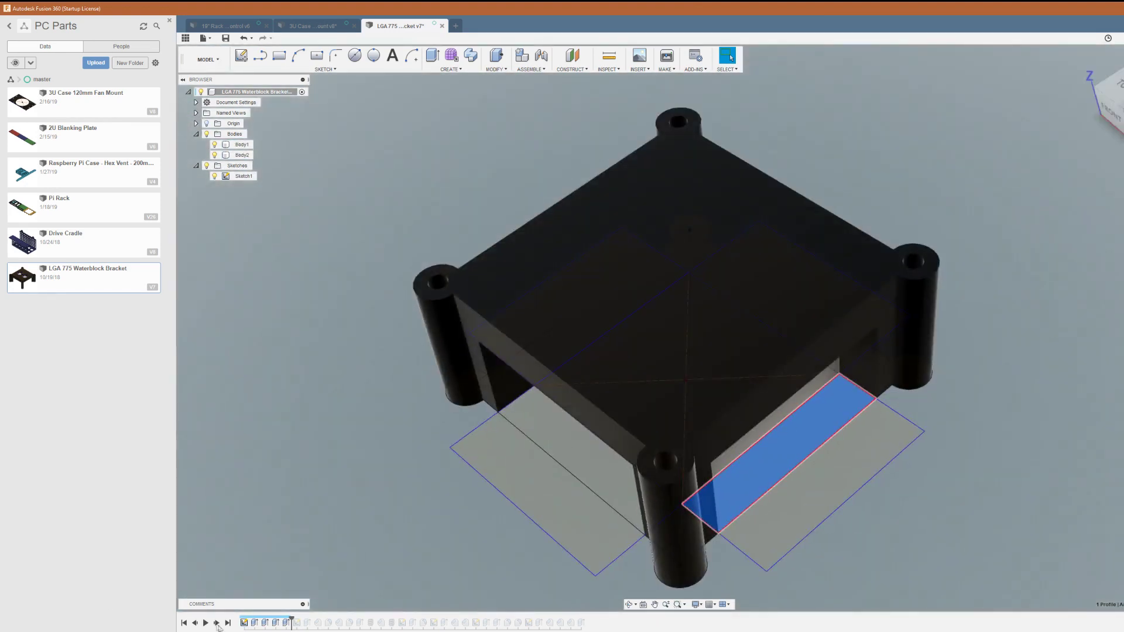
pyautogui.click(216, 623)
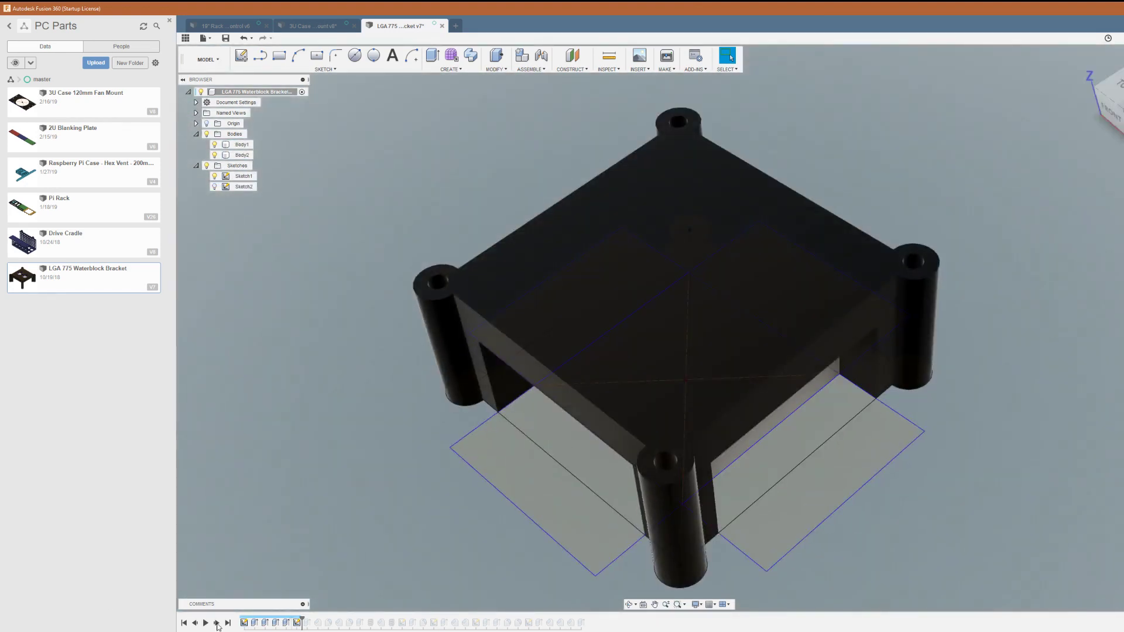
pyautogui.click(214, 187)
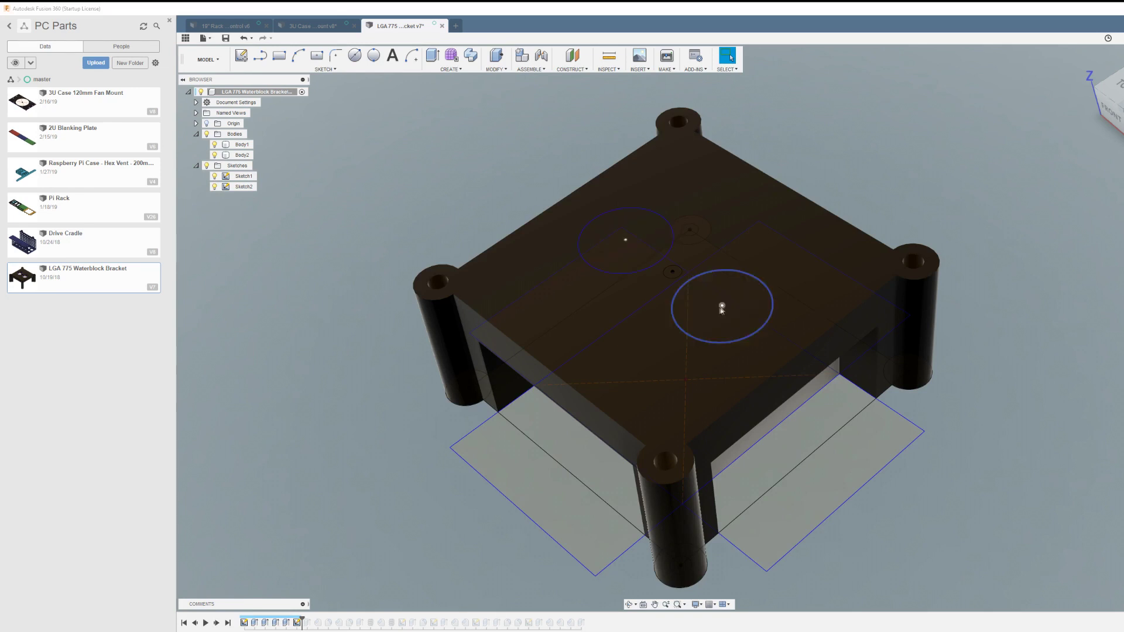
# - Cut two holes through the top, counterbore them, and fillet the top plate edges
pyautogui.click(217, 623)
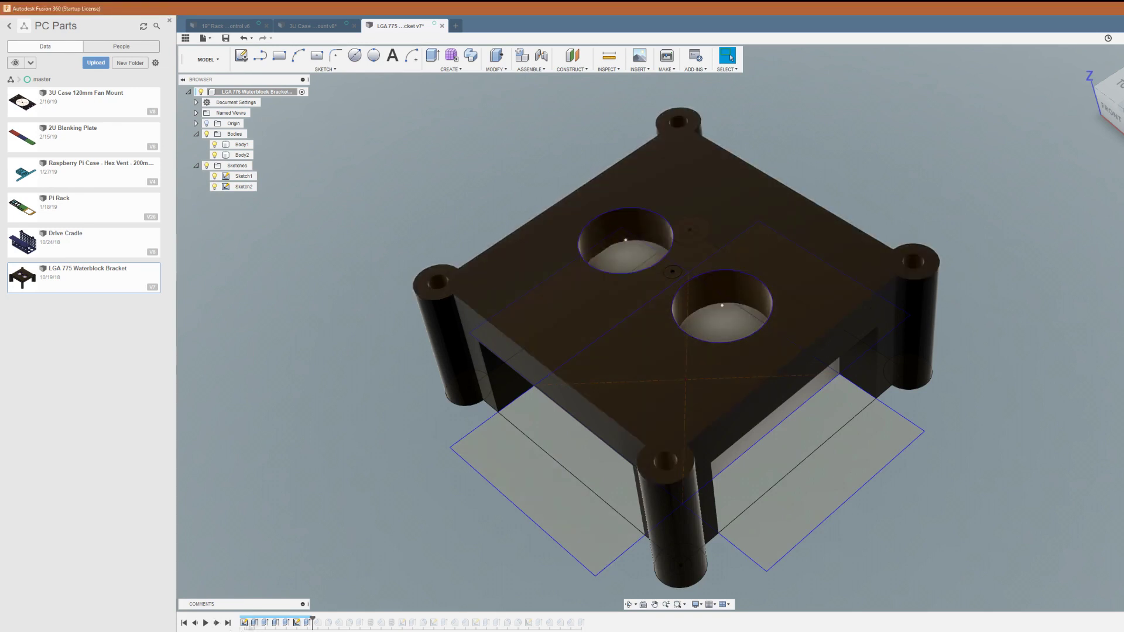
pyautogui.click(216, 623)
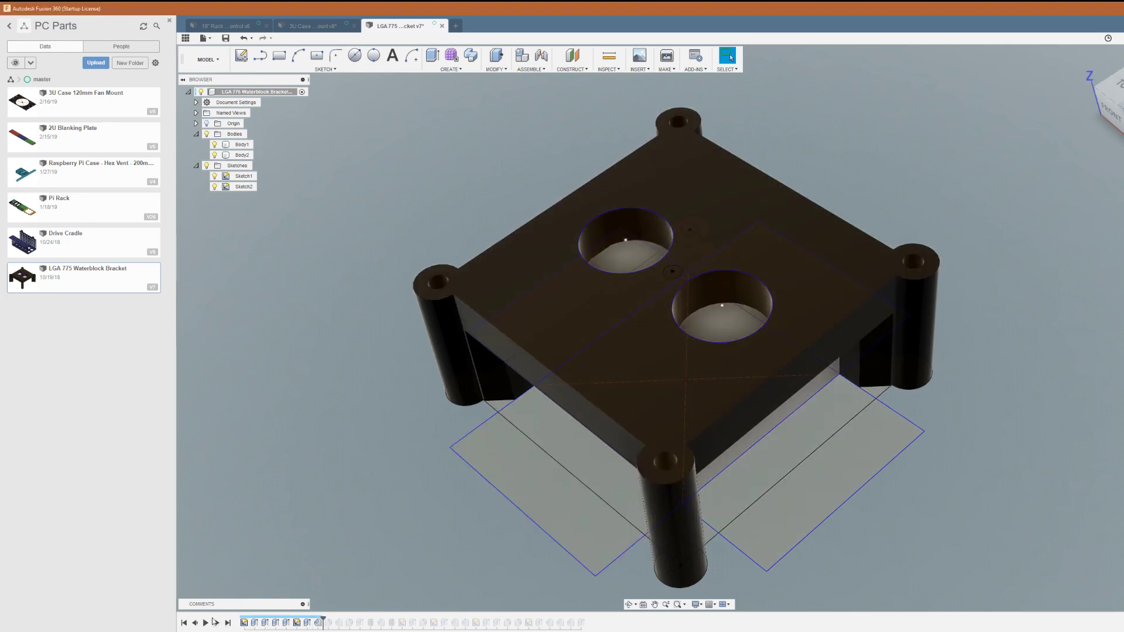
pyautogui.click(216, 623)
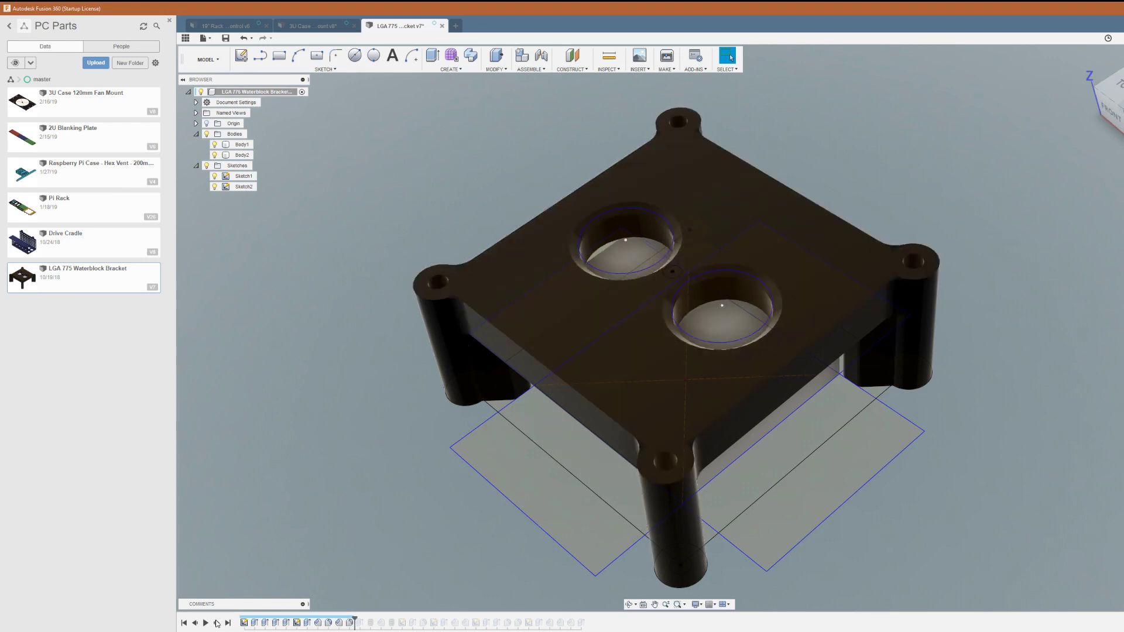
pyautogui.click(216, 624)
pyautogui.click(216, 624)
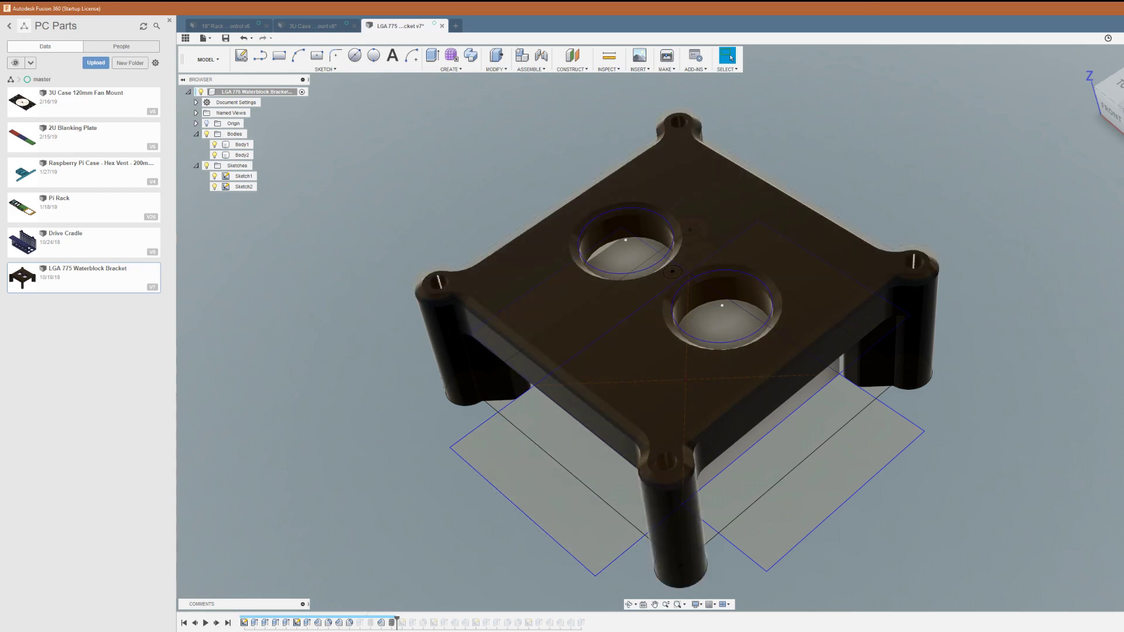
# - Create the light grey plate body from Sketch3 and inspect its underside
pyautogui.click(214, 197)
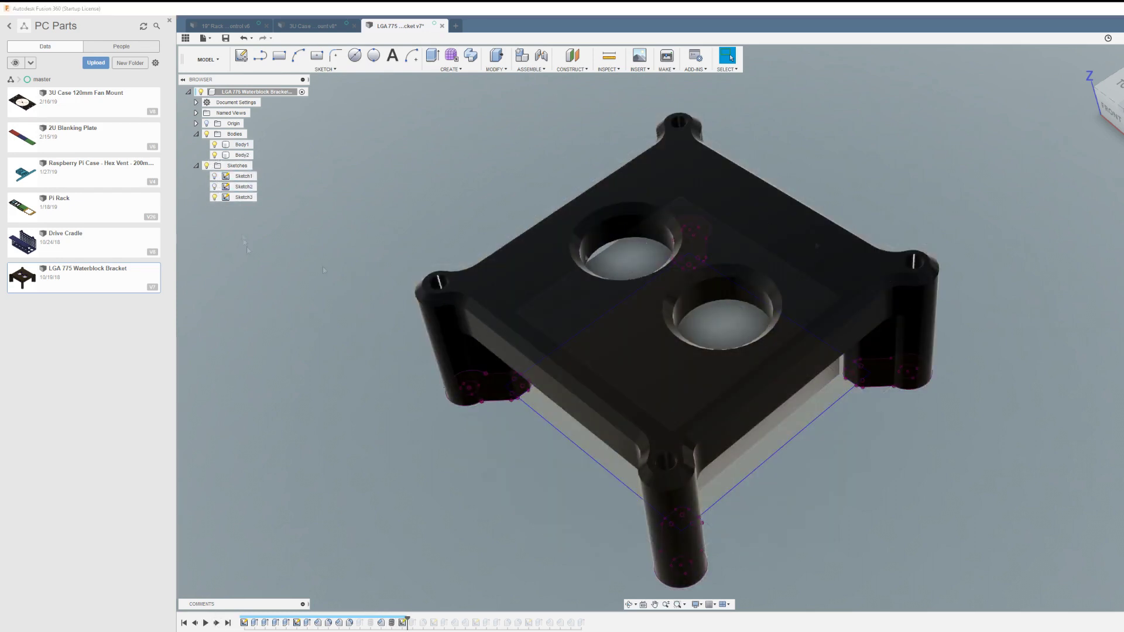
pyautogui.keyDown('shift'); pyautogui.moveTo(982, 220); pyautogui.dragTo(1025, 299, button='middle'); pyautogui.keyUp('shift')
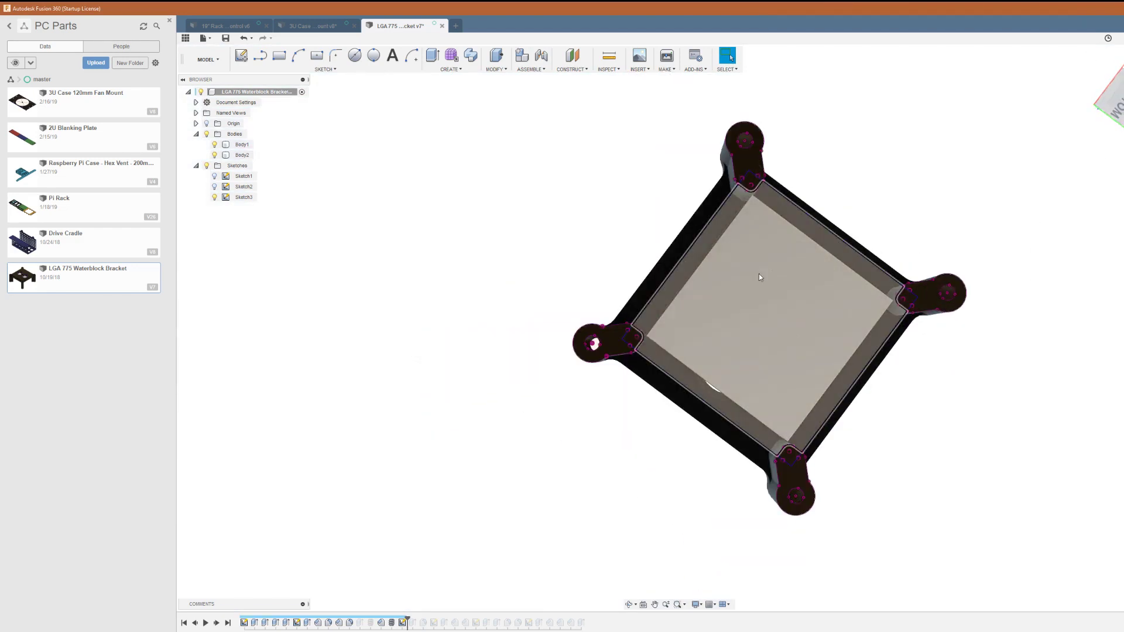
pyautogui.keyDown('shift'); pyautogui.moveTo(764, 275); pyautogui.dragTo(703, 237, button='middle'); pyautogui.keyUp('shift')
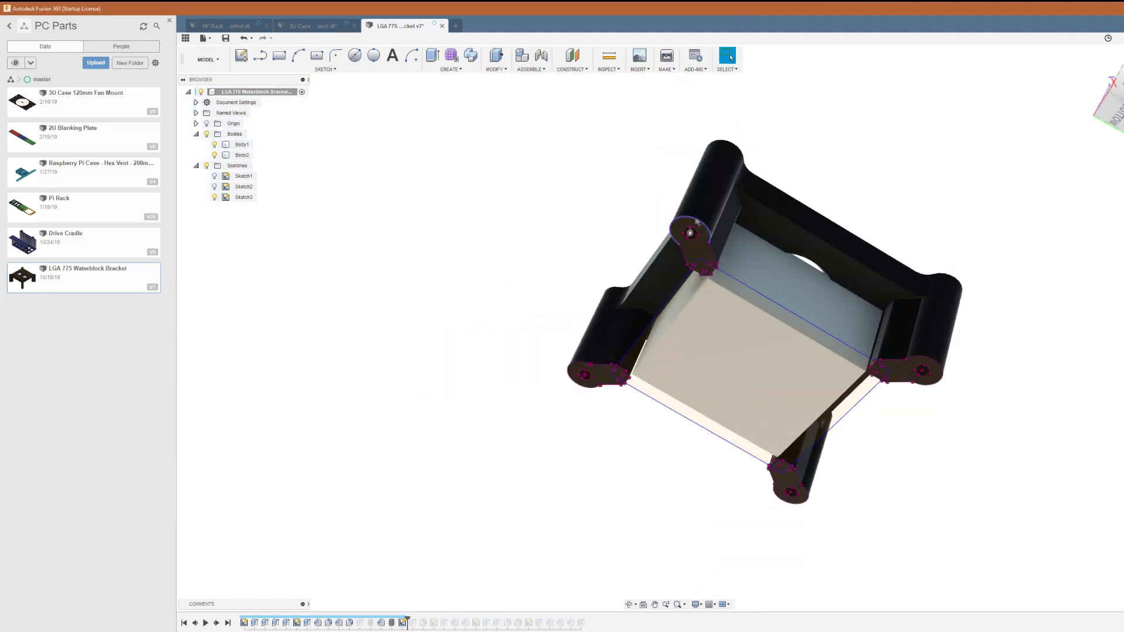
pyautogui.click(217, 623)
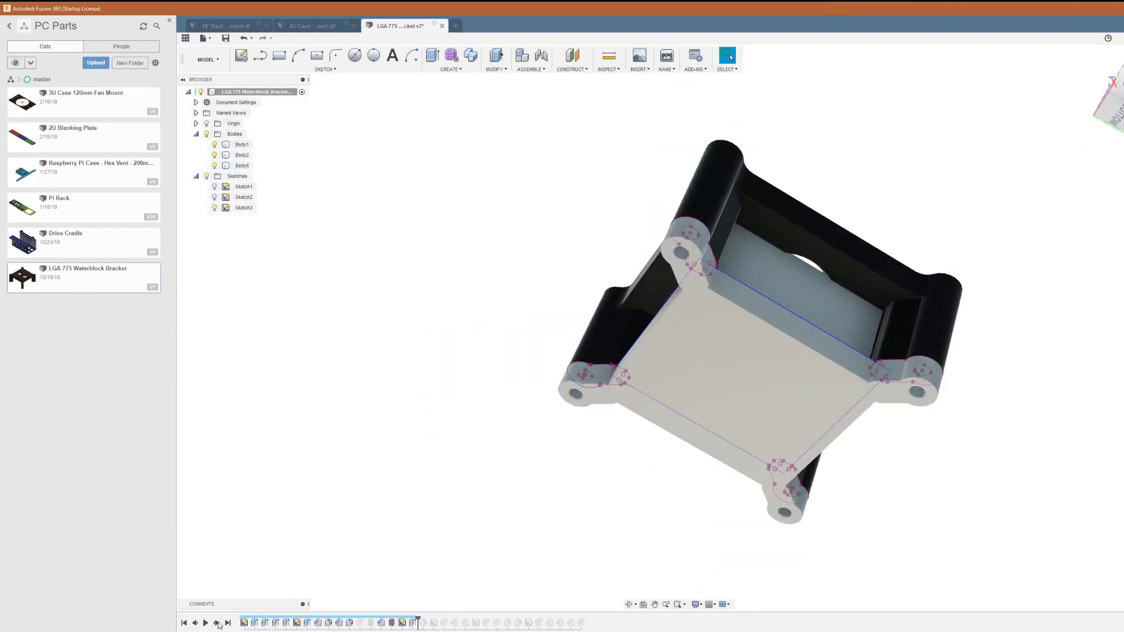
pyautogui.click(214, 207)
pyautogui.keyDown('shift'); pyautogui.moveTo(680, 325); pyautogui.dragTo(679, 410, button='middle'); pyautogui.keyUp('shift')
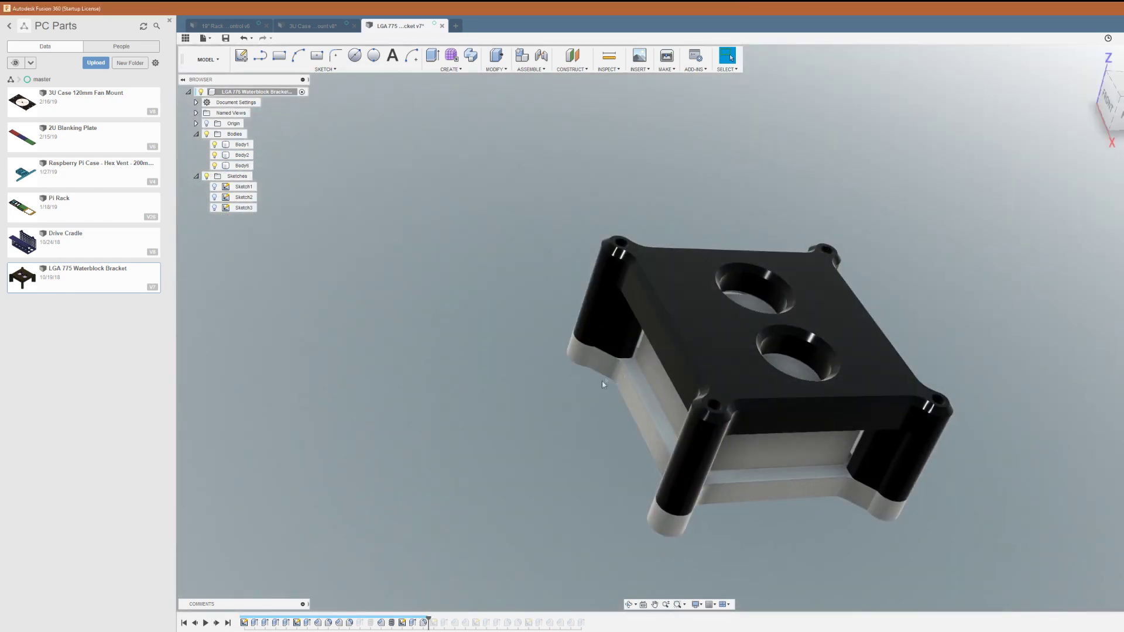
pyautogui.keyDown('shift'); pyautogui.moveTo(612, 376); pyautogui.dragTo(635, 418, button='middle'); pyautogui.keyUp('shift')
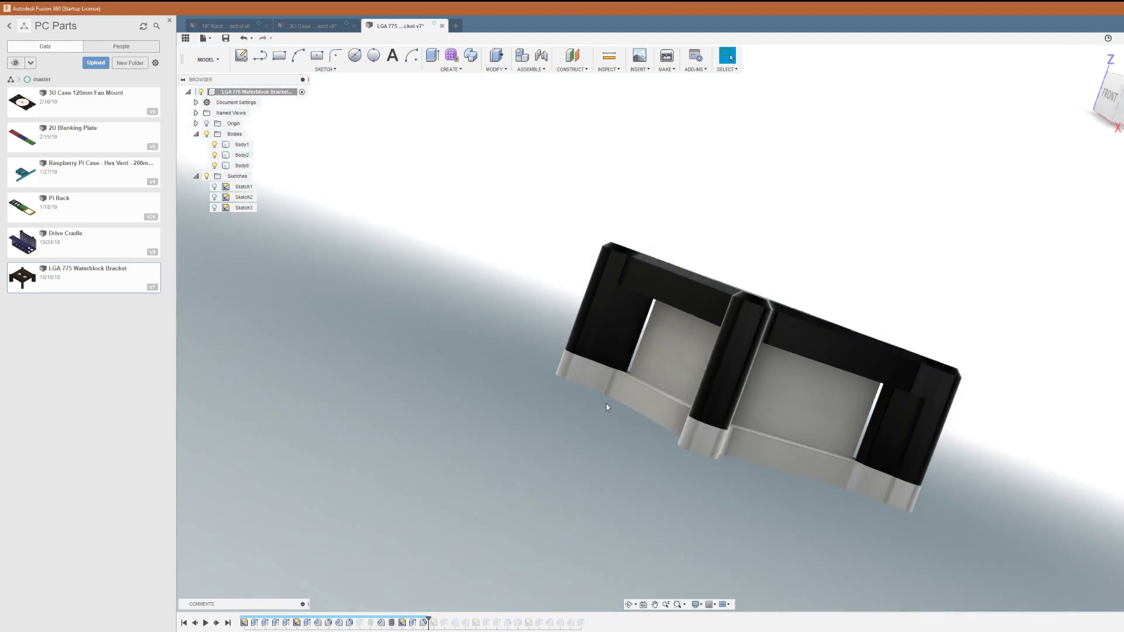
pyautogui.keyDown('shift'); pyautogui.moveTo(375, 473); pyautogui.dragTo(378, 363, button='middle'); pyautogui.keyUp('shift')
# - Pocket Sketch4's octagonal profile into the plate and advance to the next feature
pyautogui.click(214, 218)
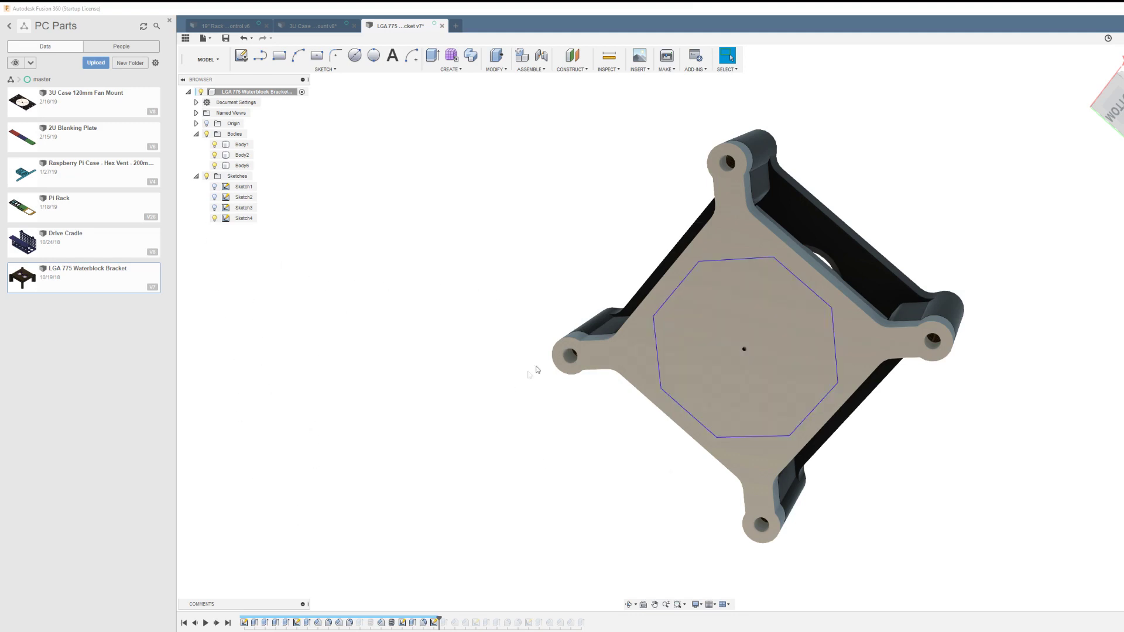
pyautogui.click(216, 623)
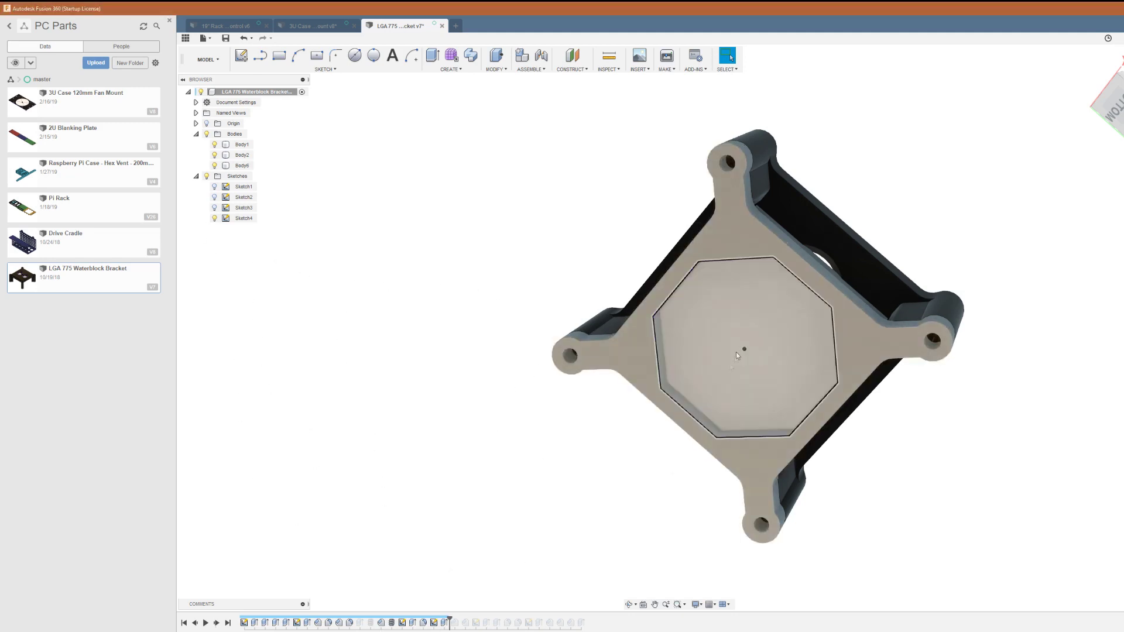
pyautogui.keyDown('shift'); pyautogui.moveTo(679, 328); pyautogui.dragTo(720, 351, button='middle'); pyautogui.keyUp('shift')
pyautogui.click(217, 622)
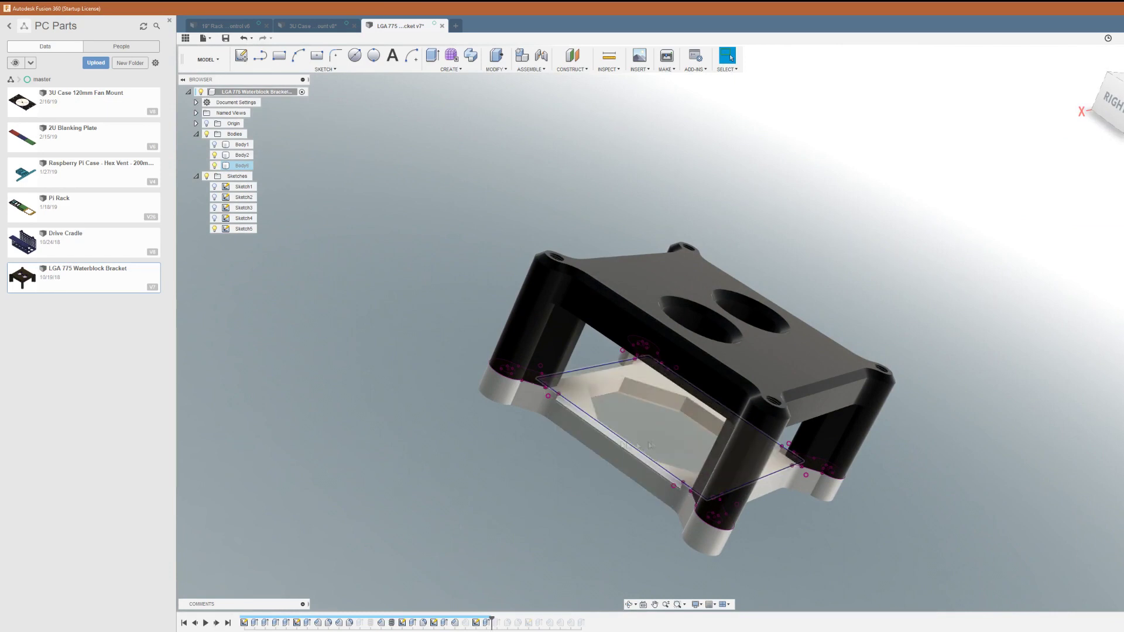
pyautogui.scroll(5, 653, 445)
pyautogui.click(531, 347)
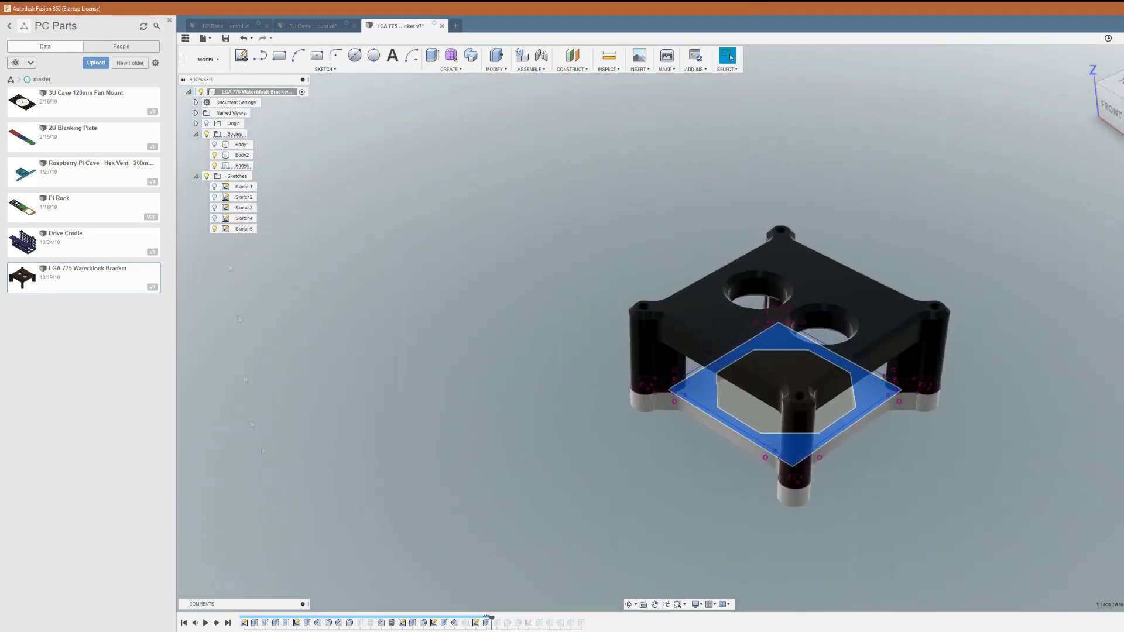
# - Hide the Sketch5 points and add the recessed lip to the top plate
pyautogui.click(216, 623)
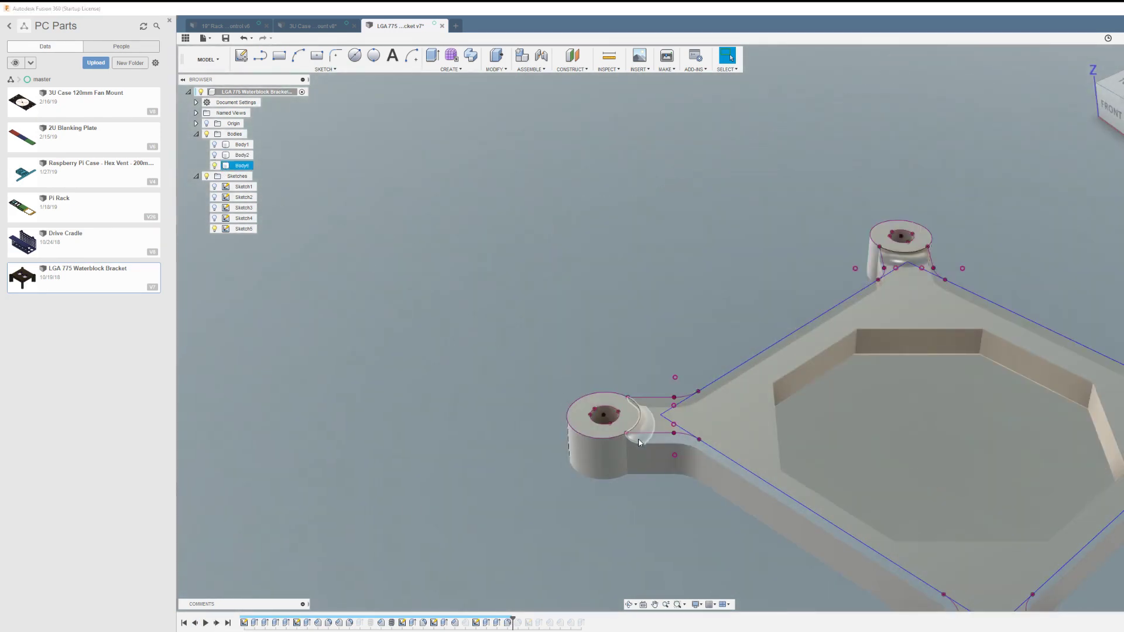
pyautogui.scroll(-5, 640, 443)
pyautogui.click(630, 496)
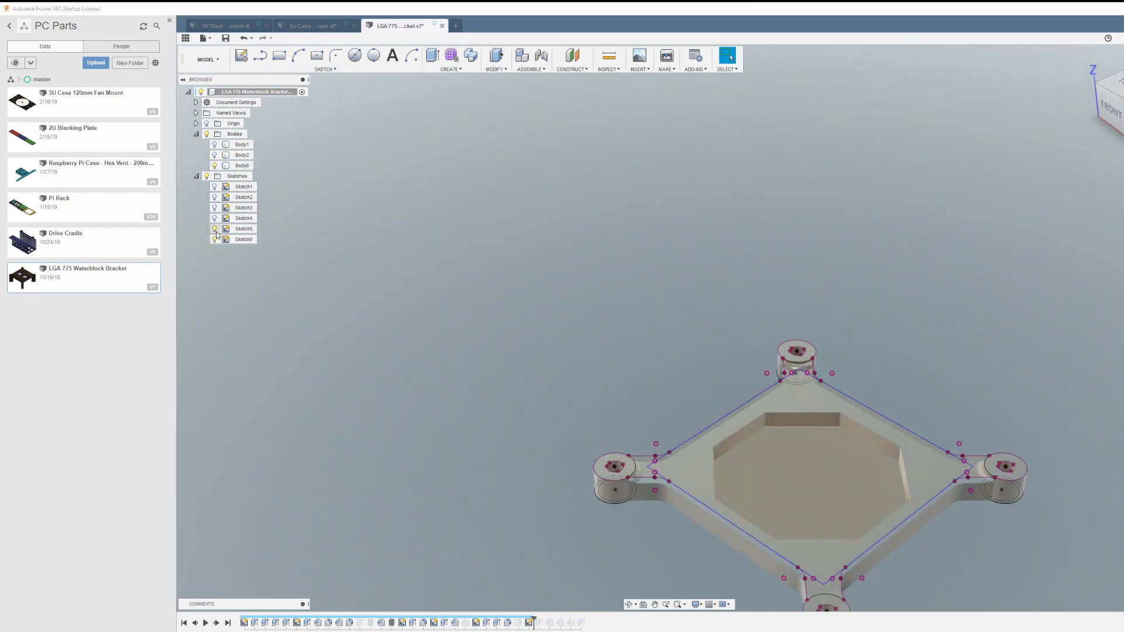
pyautogui.click(214, 229)
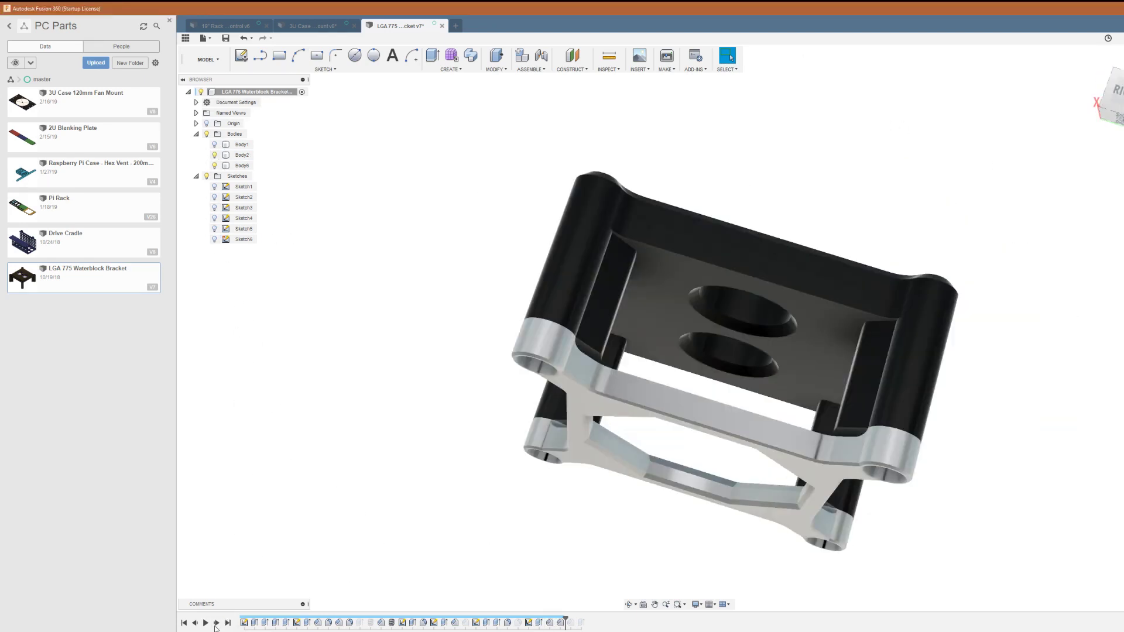
pyautogui.click(216, 624)
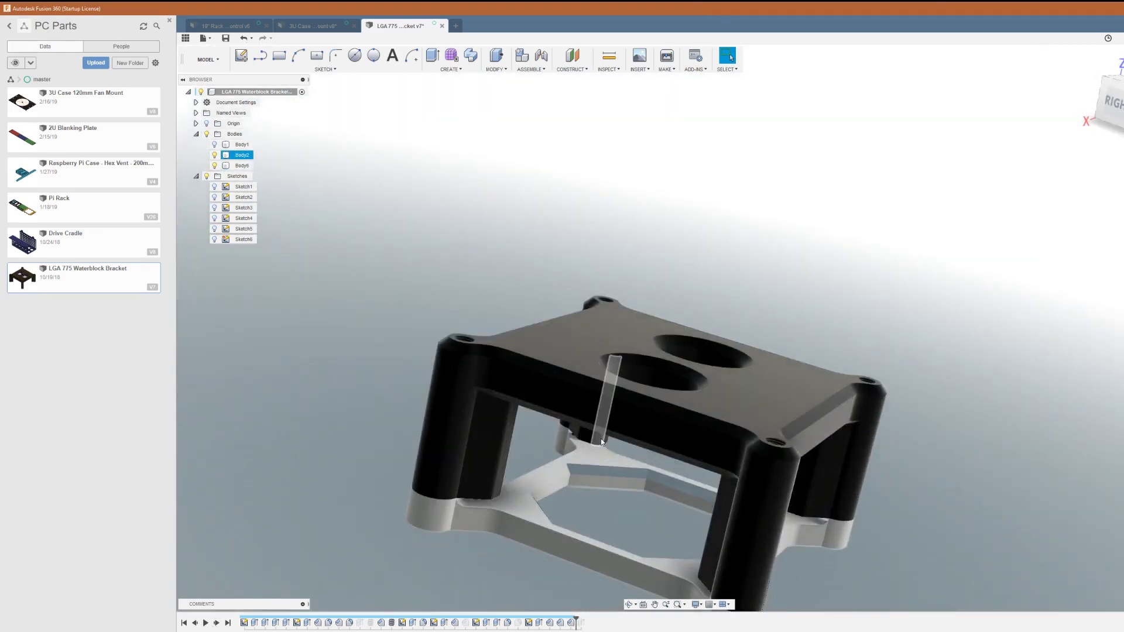
pyautogui.click(216, 623)
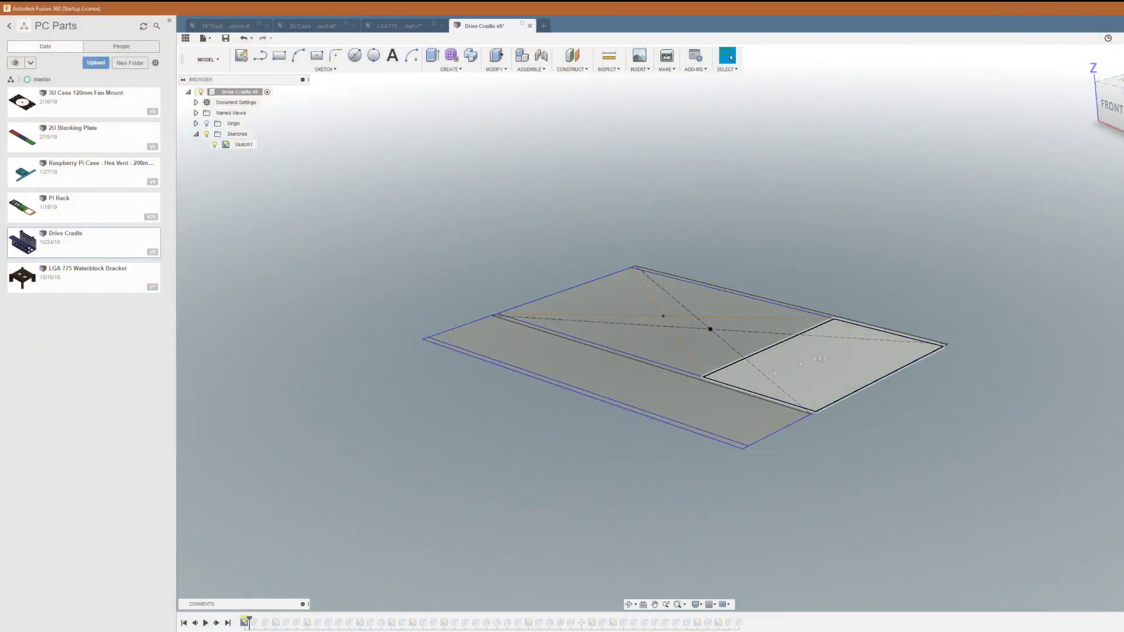
# - Raise the base plate into two upright walls and add the inner rails
pyautogui.click(217, 623)
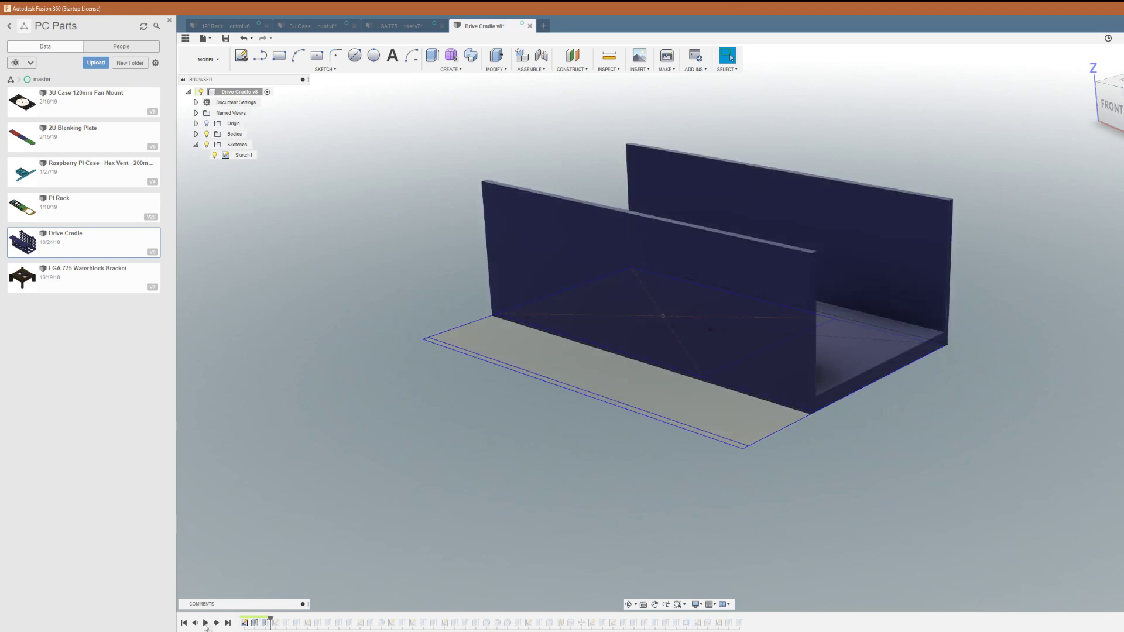
pyautogui.keyDown('shift'); pyautogui.moveTo(585, 352); pyautogui.dragTo(546, 353, button='middle'); pyautogui.keyUp('shift')
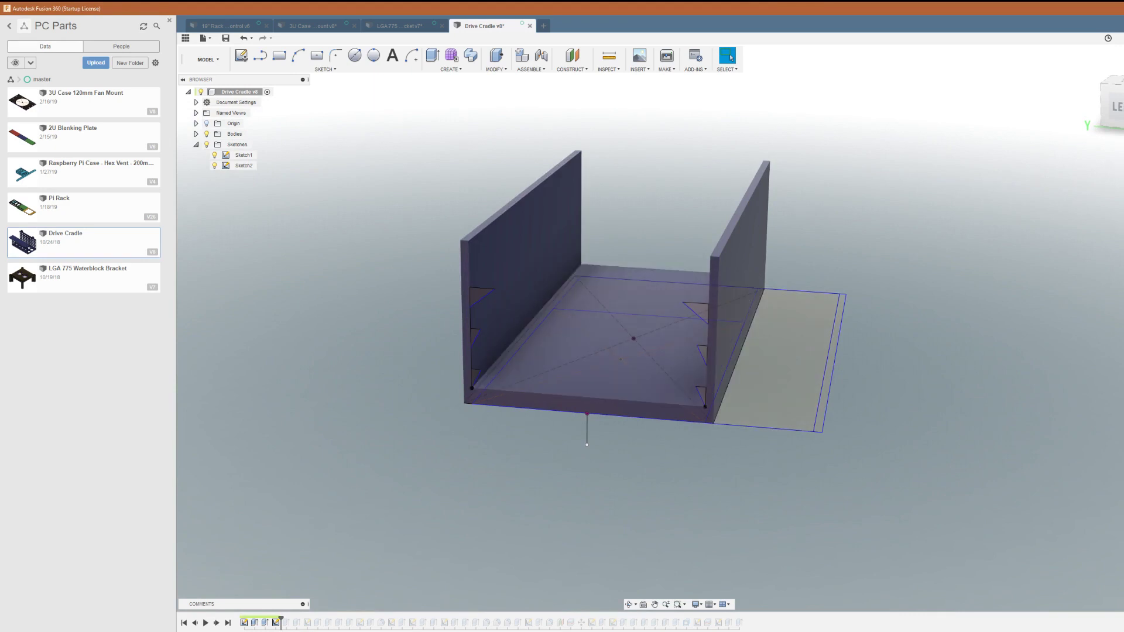
pyautogui.click(217, 623)
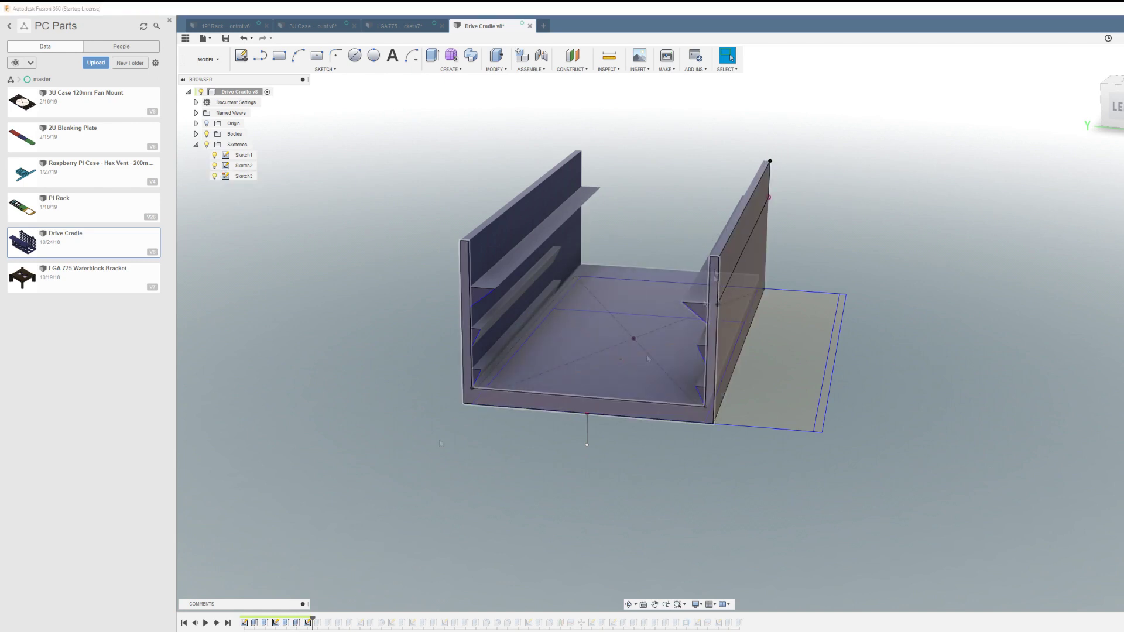
# - Build the overhanging right-side box and inspect the cradle from several angles
pyautogui.click(217, 623)
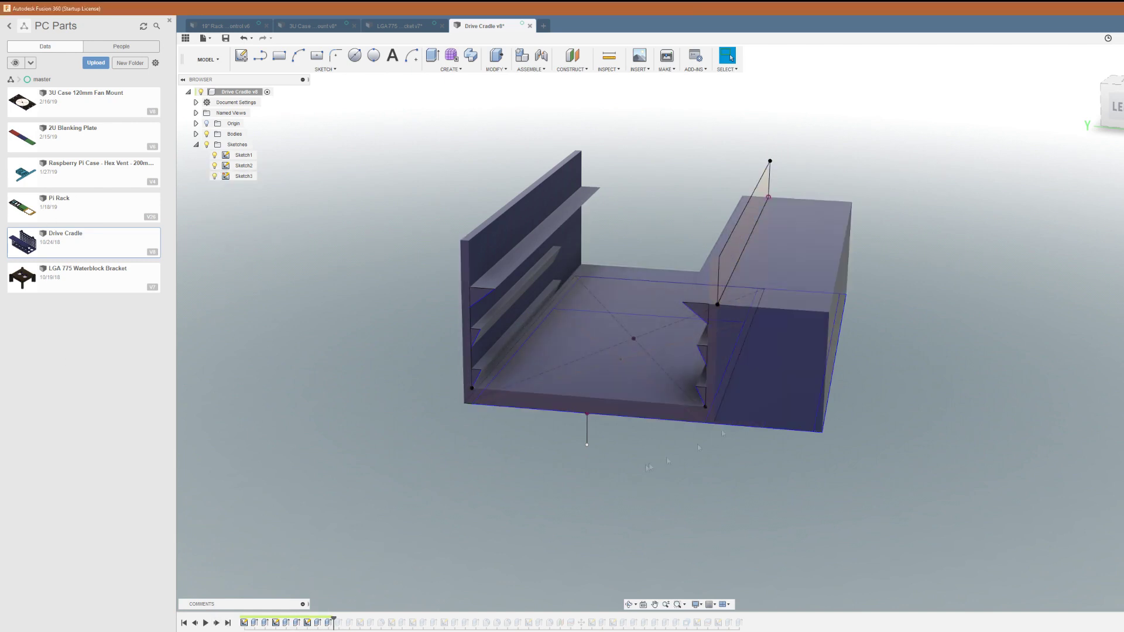
pyautogui.click(217, 623)
pyautogui.click(217, 623)
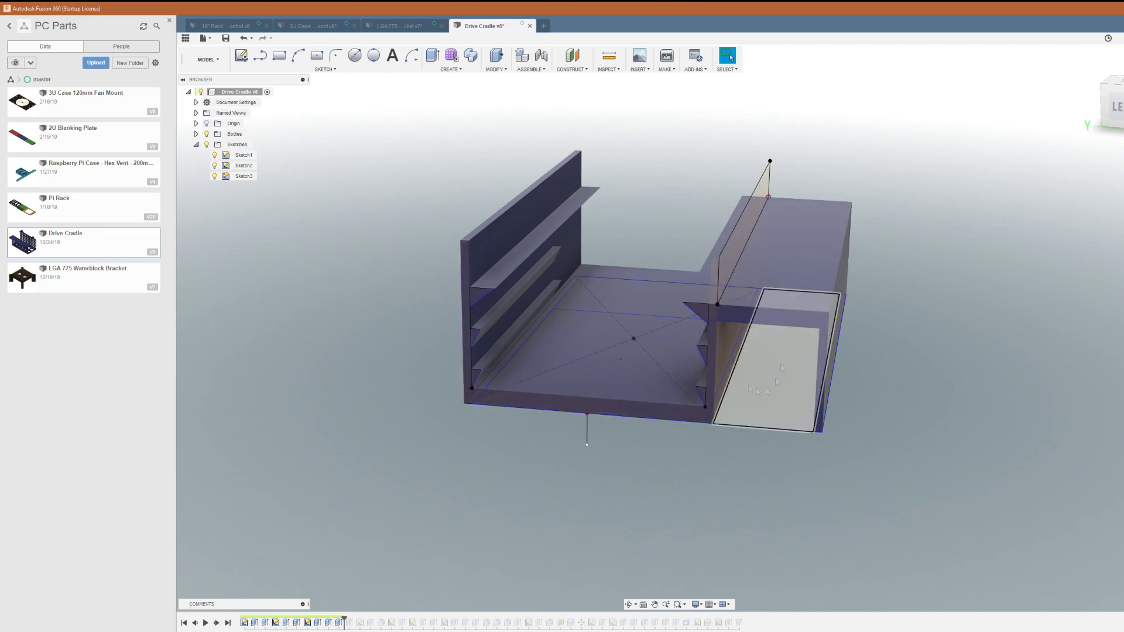
pyautogui.keyDown('shift'); pyautogui.moveTo(363, 515); pyautogui.dragTo(486, 346, button='middle'); pyautogui.keyUp('shift')
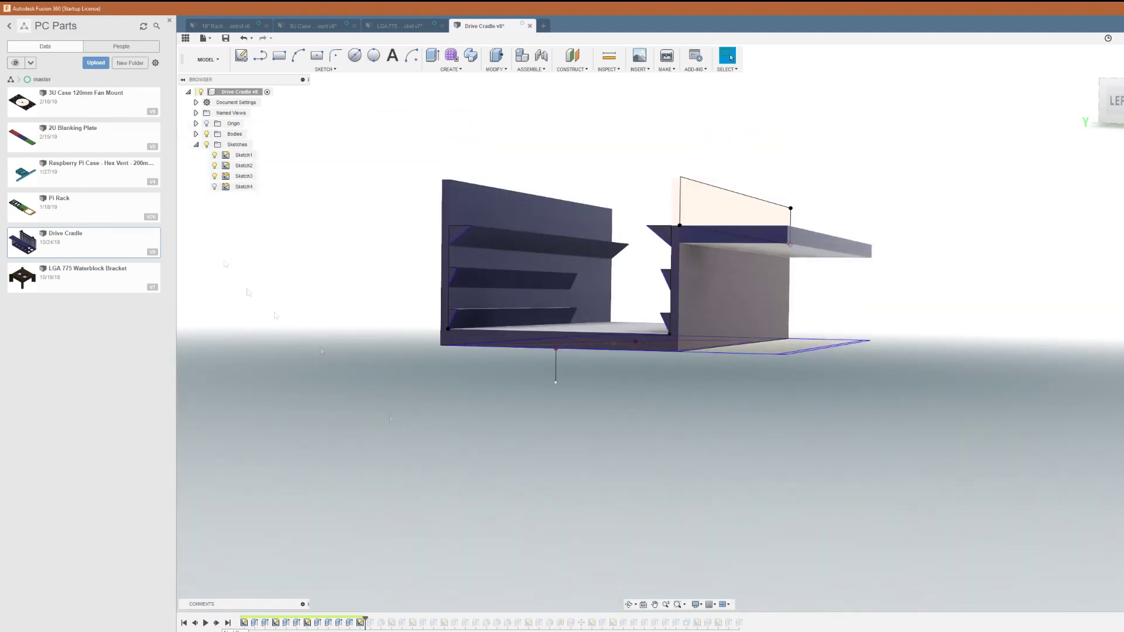
pyautogui.keyDown('shift'); pyautogui.moveTo(610, 389); pyautogui.dragTo(238, 495, button='middle'); pyautogui.keyUp('shift')
pyautogui.moveTo(676, 316)
pyautogui.keyDown('shift'); pyautogui.mouseDown(button='middle')
pyautogui.moveTo(925, 316)
pyautogui.moveTo(727, 324)
pyautogui.moveTo(888, 399)
pyautogui.moveTo(929, 393)
pyautogui.moveTo(940, 410)
pyautogui.mouseUp(button='middle'); pyautogui.keyUp('shift')
# - Add the fillet under the overhang and the arched cut-outs in the wall
pyautogui.click(195, 134)
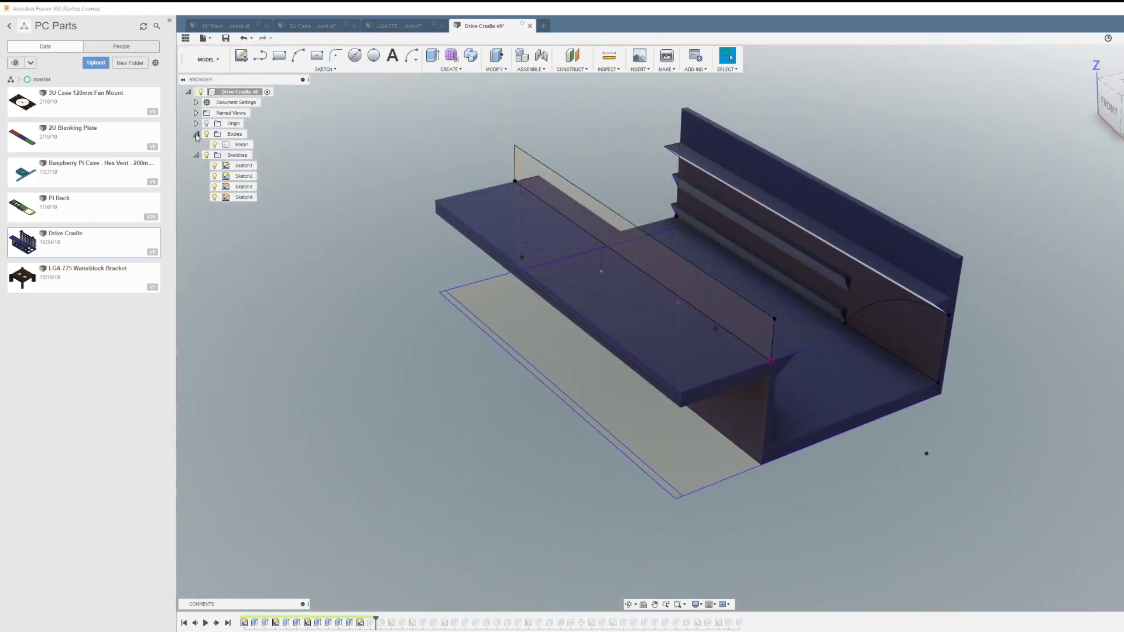
pyautogui.click(216, 623)
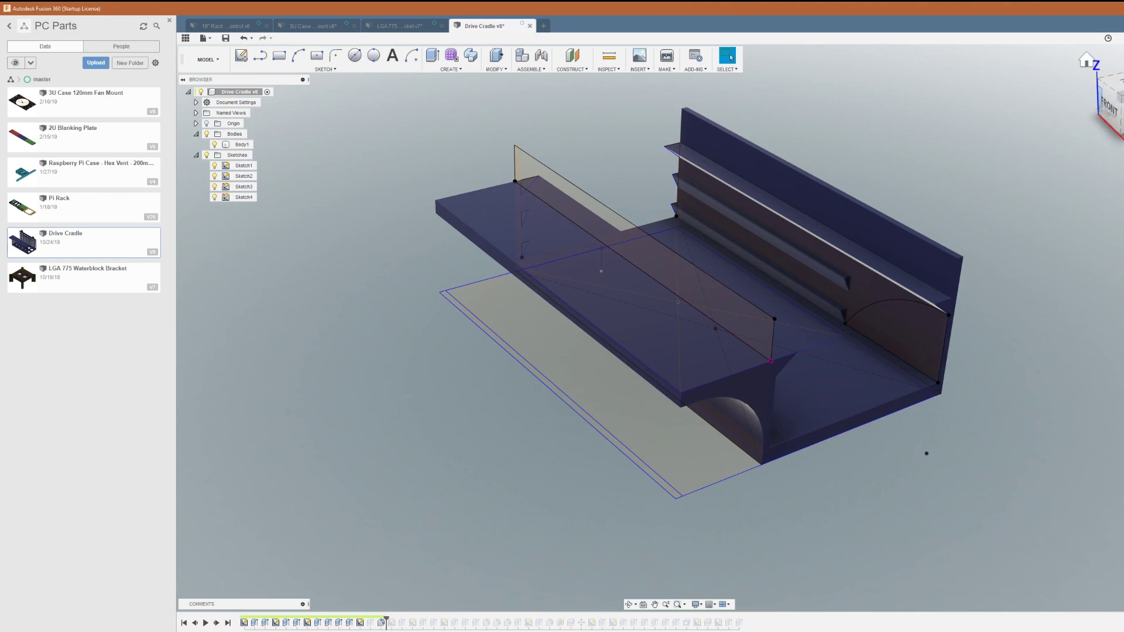
pyautogui.click(1108, 110)
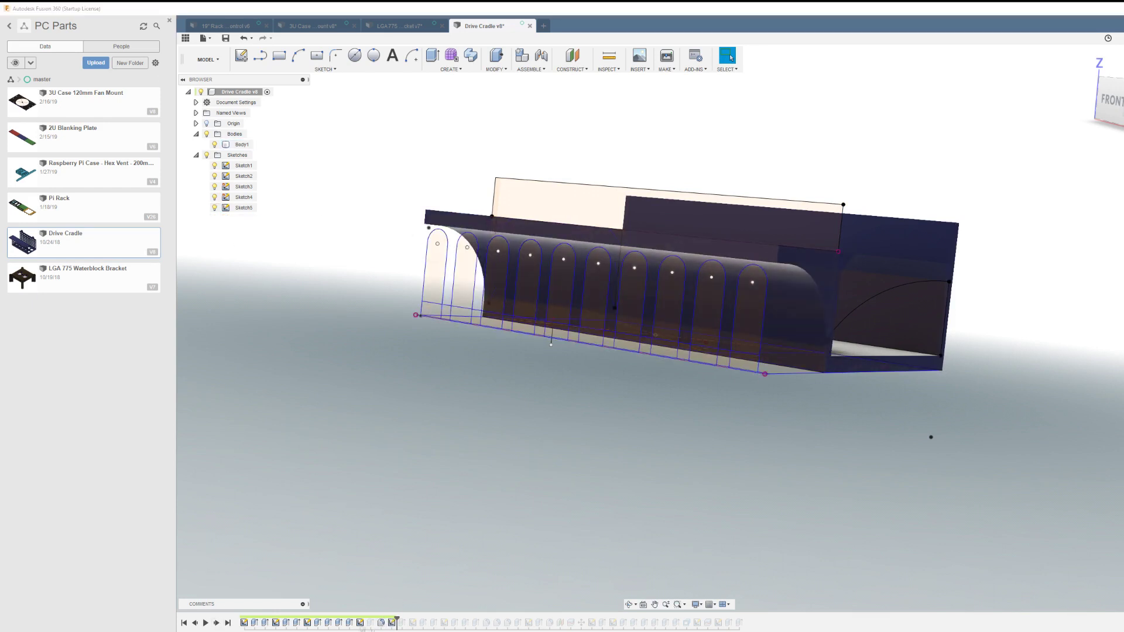
pyautogui.click(216, 622)
pyautogui.keyDown('shift'); pyautogui.moveTo(678, 327); pyautogui.dragTo(574, 301, button='middle'); pyautogui.keyUp('shift')
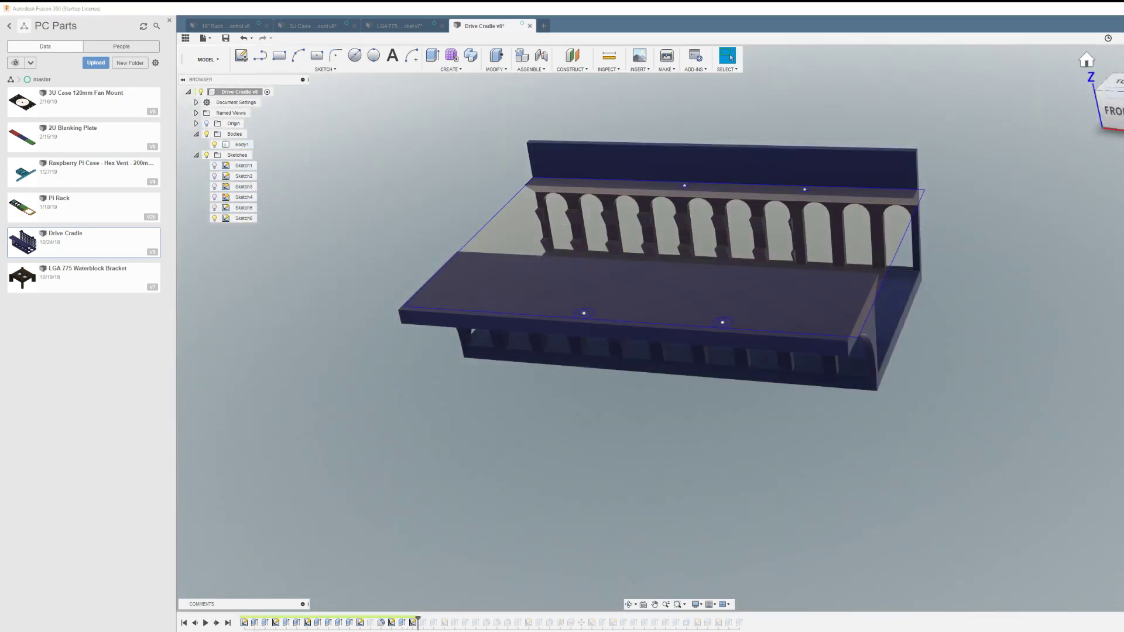
pyautogui.keyDown('shift'); pyautogui.moveTo(726, 404); pyautogui.dragTo(752, 429, button='middle'); pyautogui.keyUp('shift')
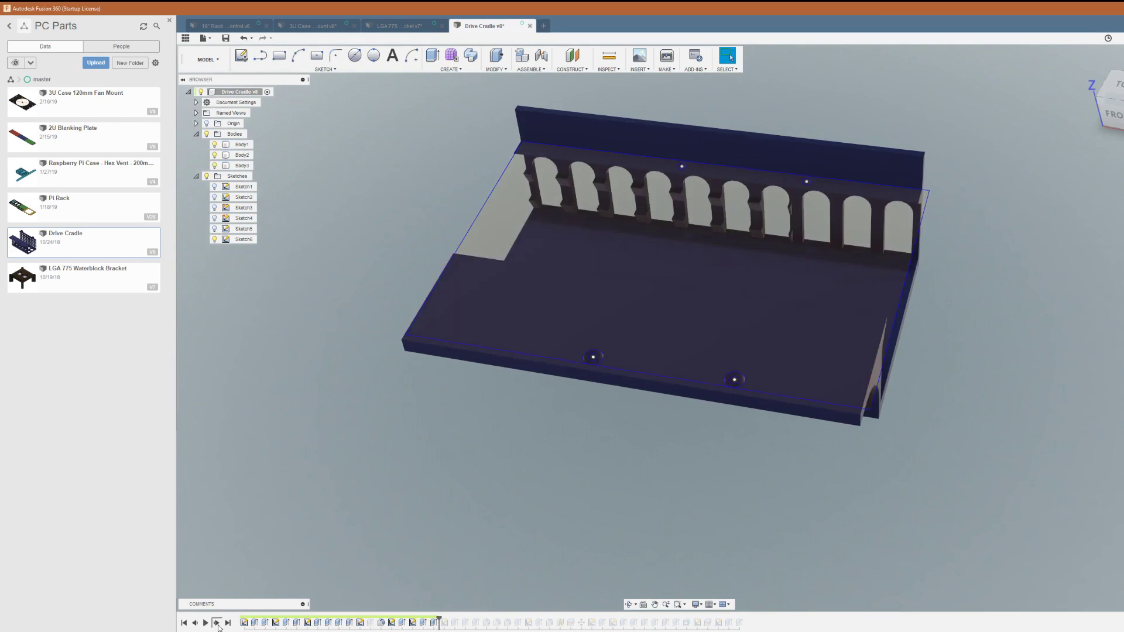
# - Add the rounded holed mounting tabs, preview the hexagon cutouts, then roll back past Sketch10
pyautogui.click(217, 624)
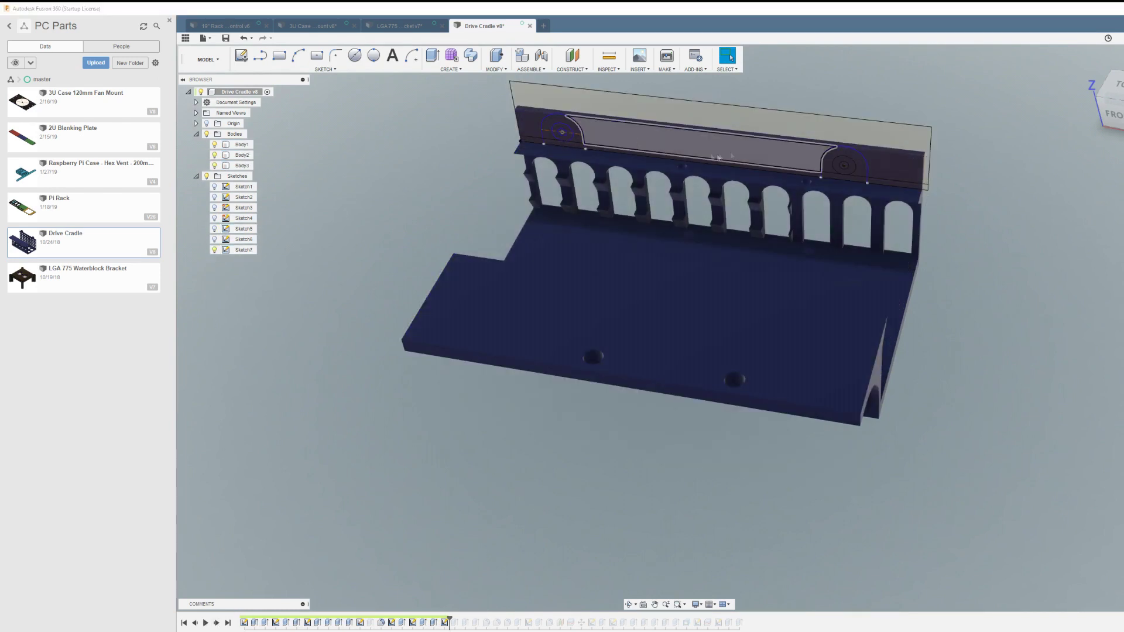
pyautogui.click(217, 623)
pyautogui.click(218, 623)
pyautogui.click(217, 624)
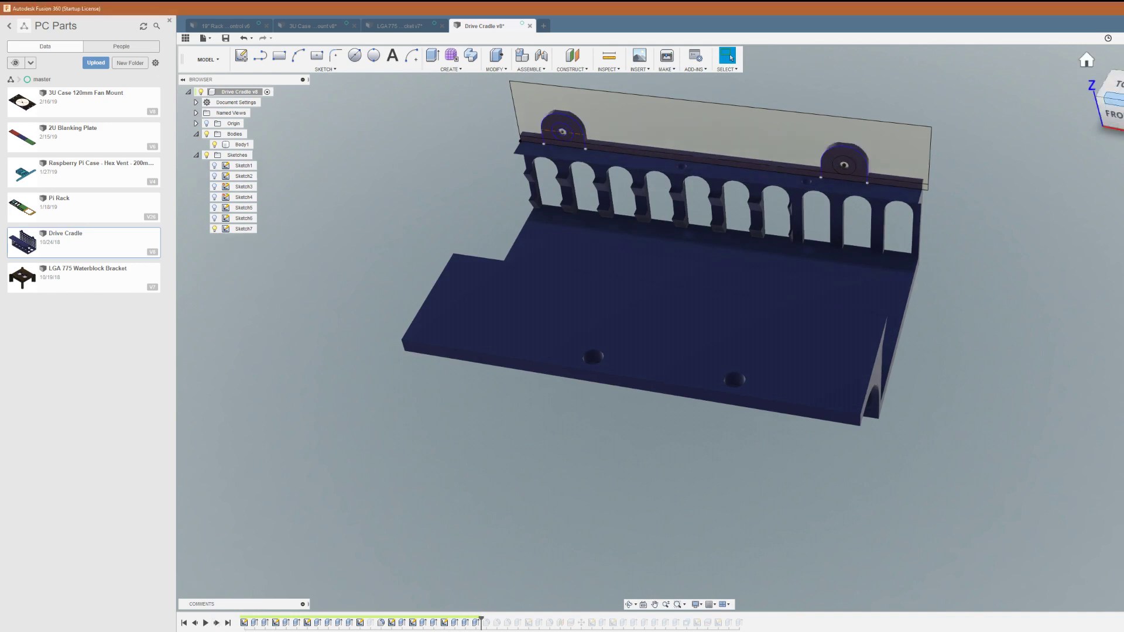
pyautogui.keyDown('shift'); pyautogui.moveTo(656, 305); pyautogui.dragTo(679, 293, button='middle'); pyautogui.keyUp('shift')
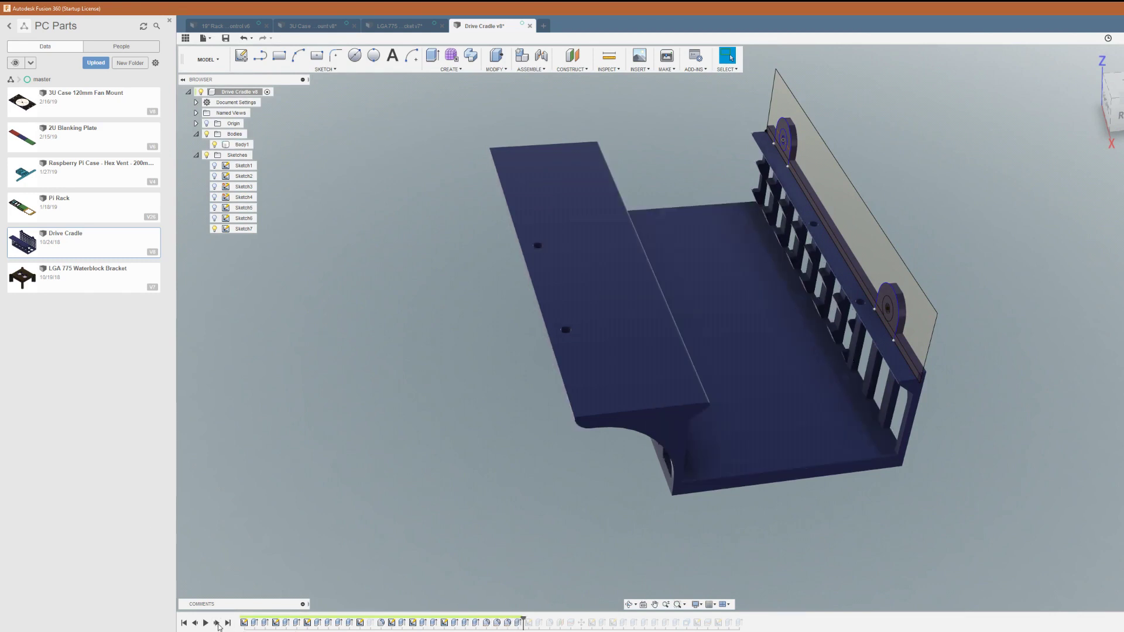
pyautogui.click(217, 624)
pyautogui.click(194, 623)
pyautogui.click(195, 624)
# - Cut and chamfer the ten hexagons, add Plane1, and move the floor plate off the walls
pyautogui.click(218, 624)
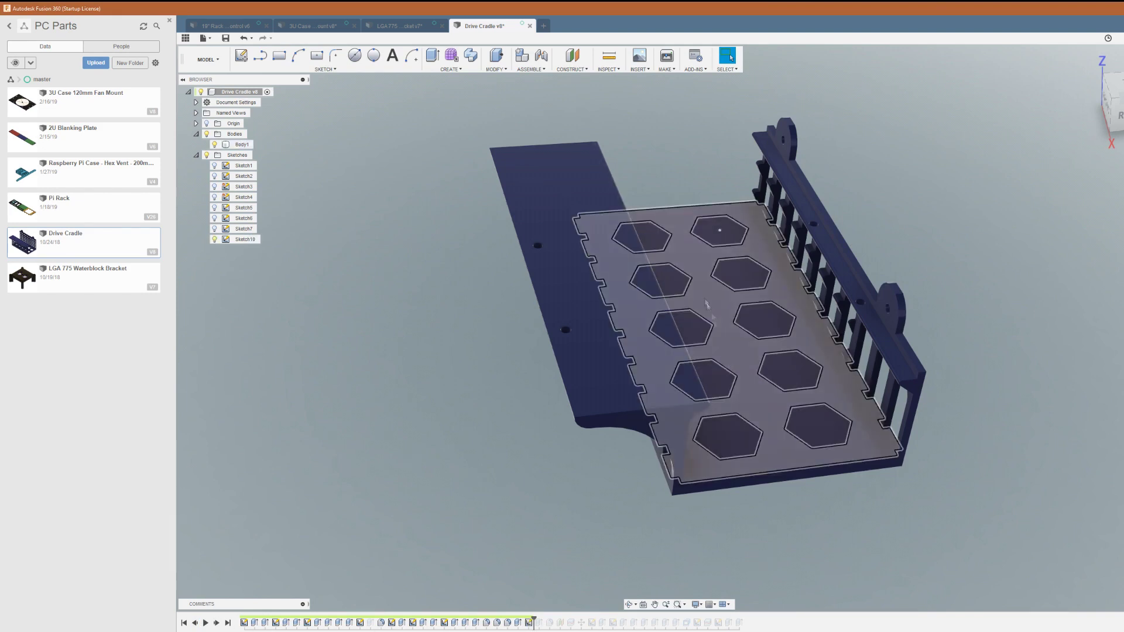
pyautogui.click(217, 623)
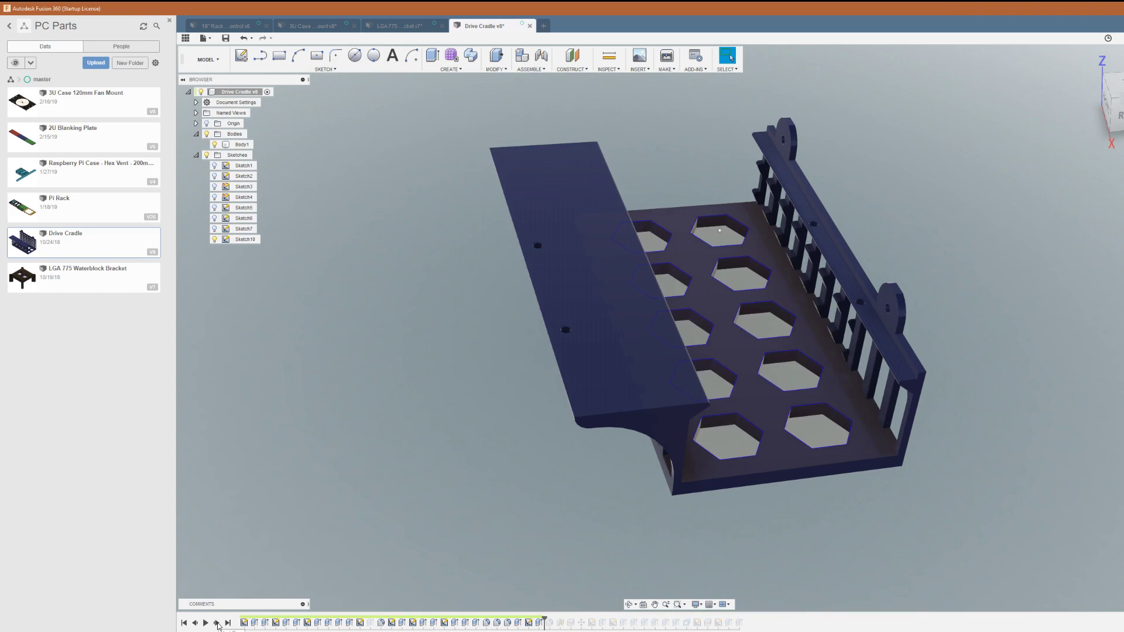
pyautogui.click(217, 623)
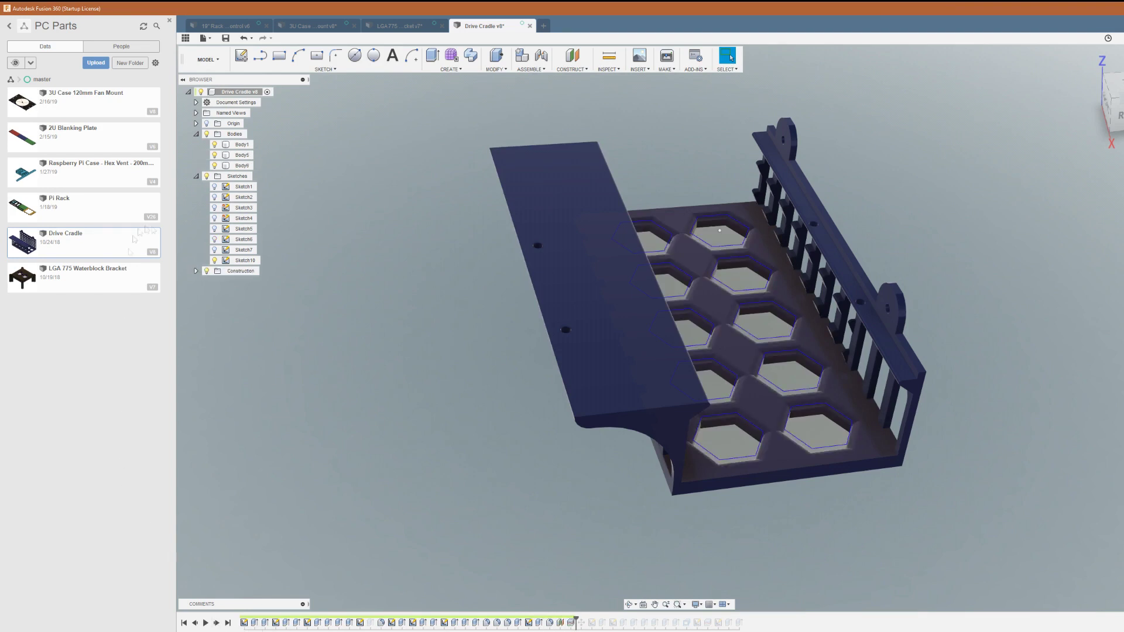
pyautogui.click(217, 623)
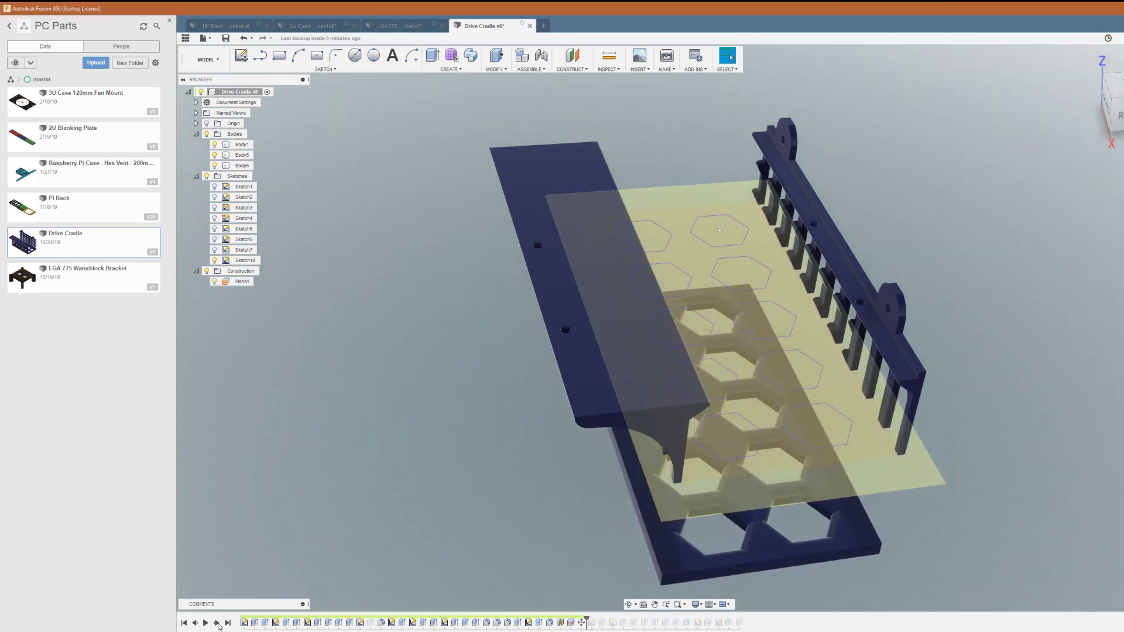
pyautogui.click(217, 623)
pyautogui.keyDown('shift'); pyautogui.moveTo(868, 406); pyautogui.dragTo(983, 316, button='middle'); pyautogui.keyUp('shift')
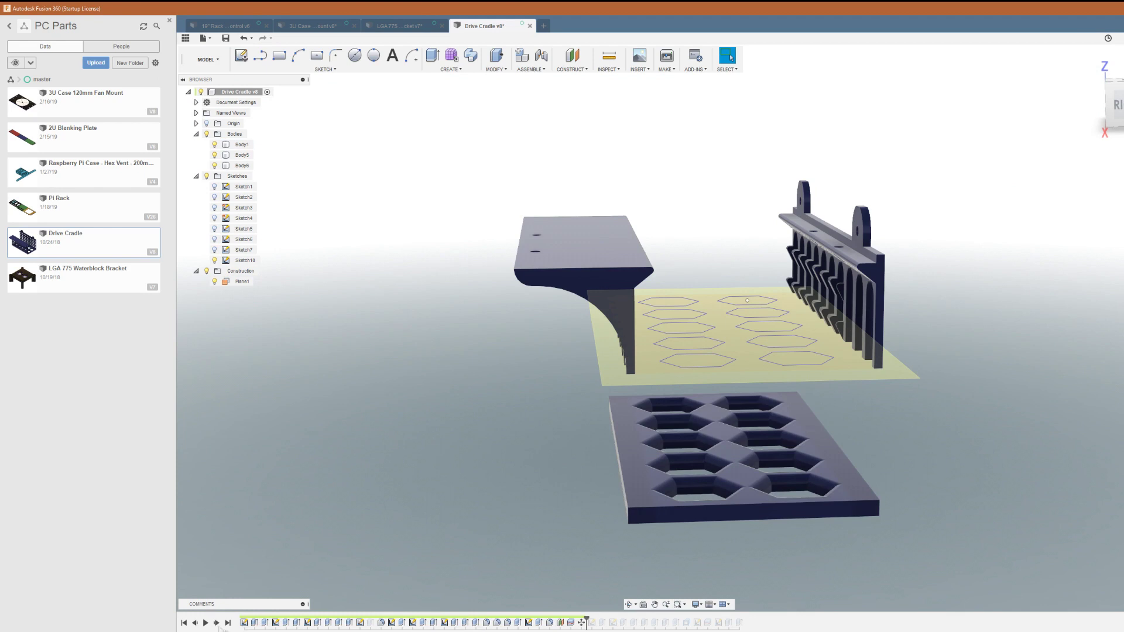
# - Combine the walls and floor plate into one body and add Sketch12
pyautogui.click(215, 260)
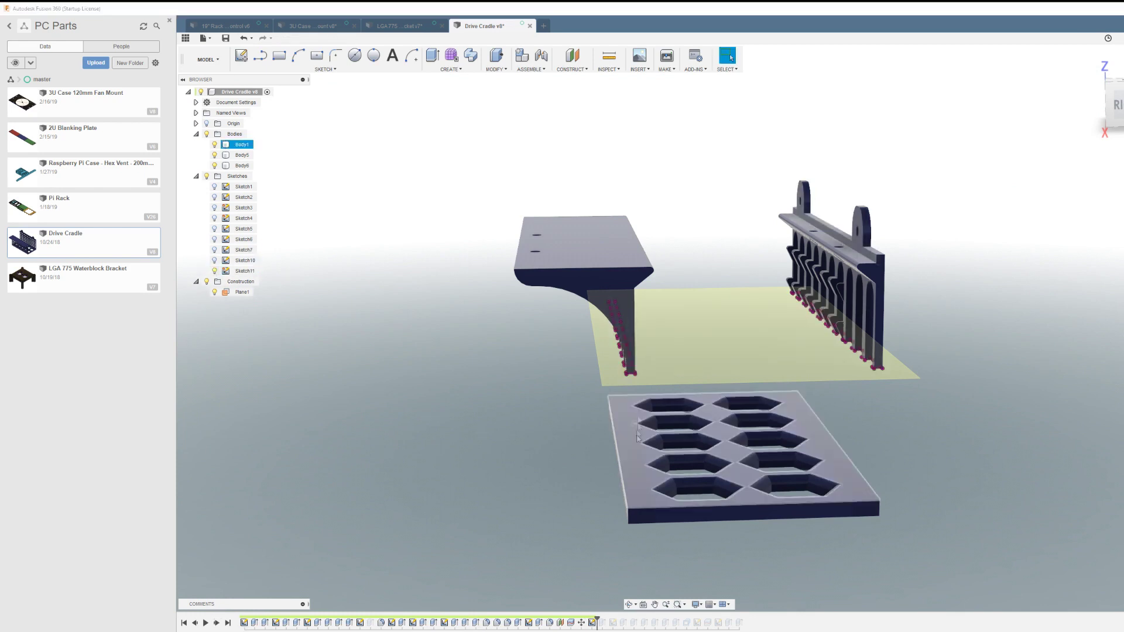
pyautogui.moveTo(679, 328)
pyautogui.keyDown('shift'); pyautogui.mouseDown(button='middle')
pyautogui.moveTo(644, 328)
pyautogui.moveTo(644, 409)
pyautogui.mouseUp(button='middle'); pyautogui.keyUp('shift')
pyautogui.click(216, 624)
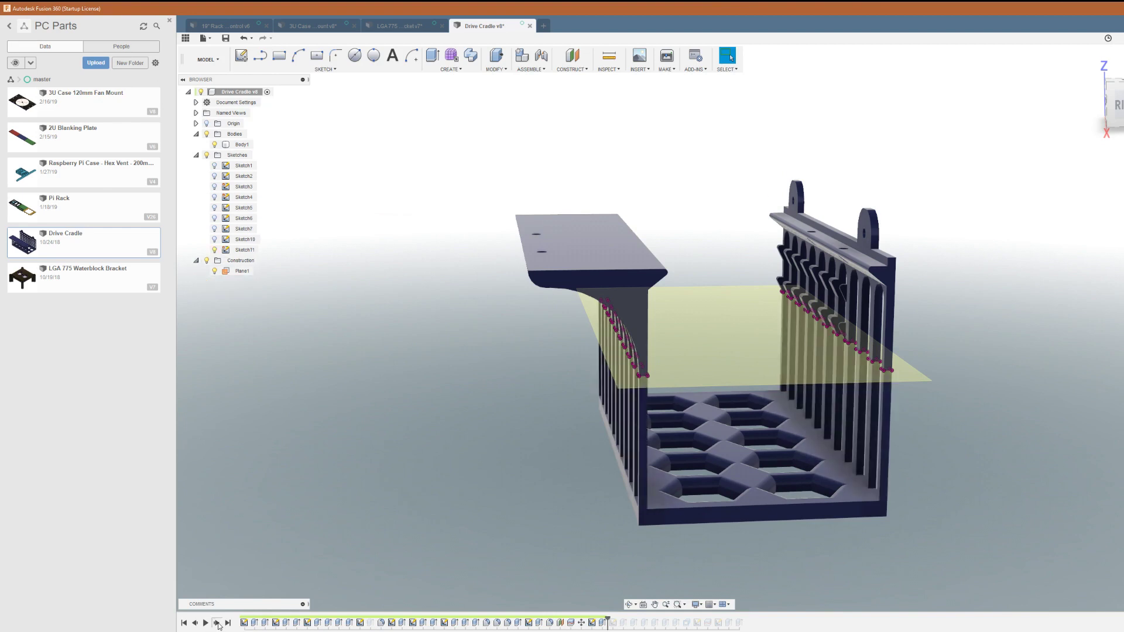
pyautogui.click(216, 623)
pyautogui.moveTo(679, 328)
pyautogui.keyDown('shift'); pyautogui.mouseDown(button='middle')
pyautogui.moveTo(620, 331)
pyautogui.moveTo(667, 352)
pyautogui.moveTo(656, 375)
pyautogui.mouseUp(button='middle'); pyautogui.keyUp('shift')
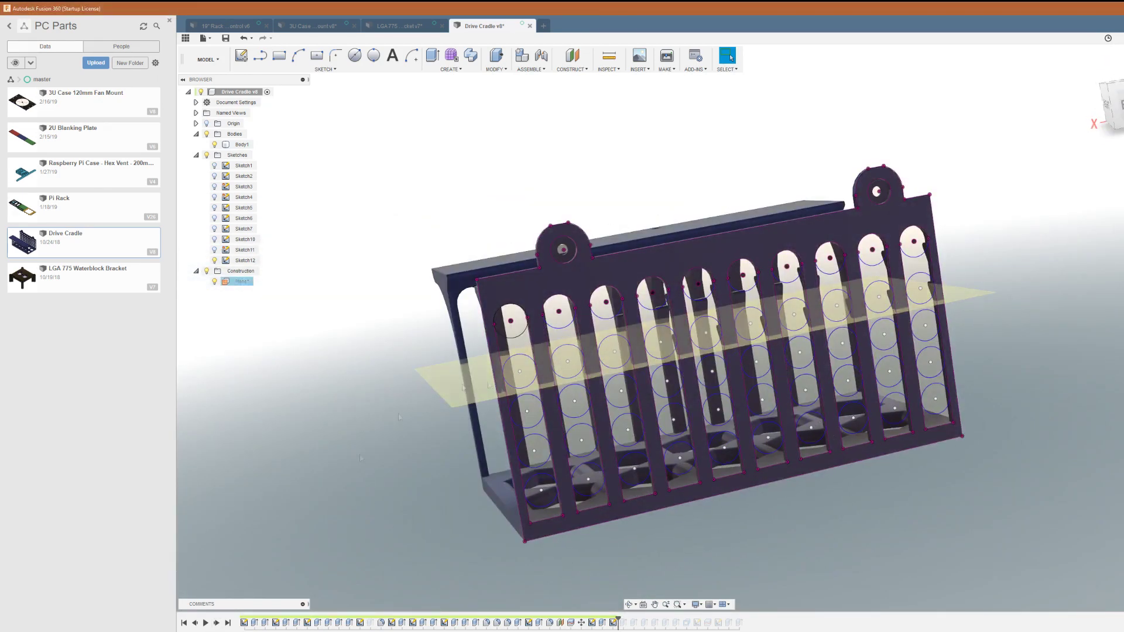
# - Cut rows of round vent holes across the cradle's wall plates
pyautogui.click(216, 623)
pyautogui.click(216, 623)
pyautogui.keyDown('shift'); pyautogui.moveTo(679, 328); pyautogui.dragTo(644, 340, button='middle'); pyautogui.keyUp('shift')
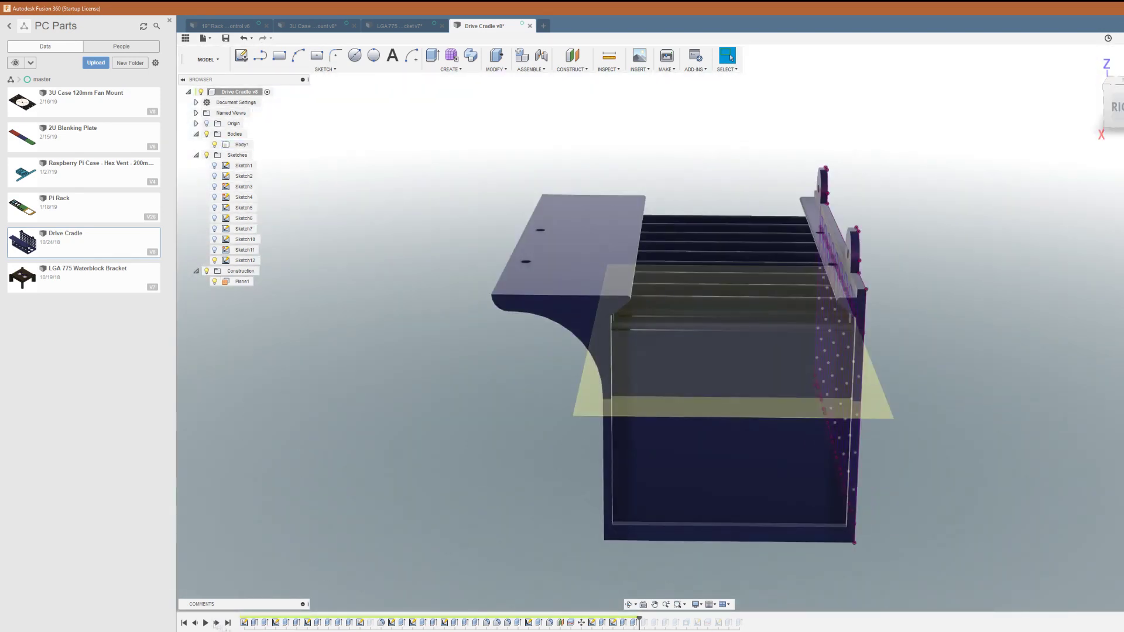
pyautogui.click(215, 622)
pyautogui.click(216, 622)
pyautogui.keyDown('shift'); pyautogui.moveTo(679, 328); pyautogui.dragTo(375, 399, button='middle'); pyautogui.keyUp('shift')
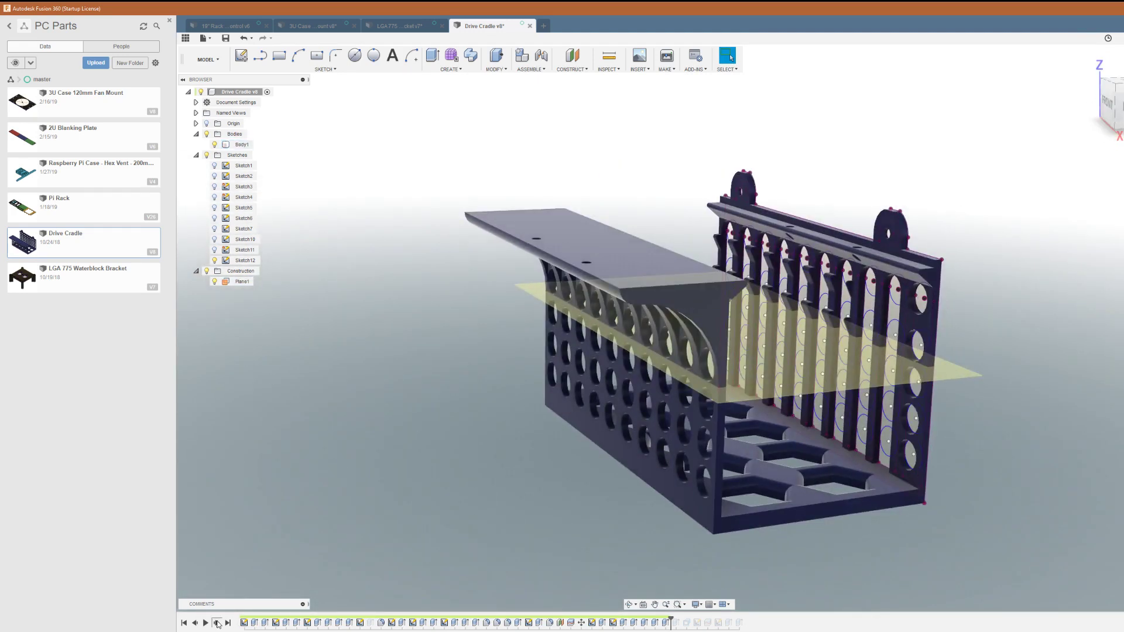
# - Turn the right wall's slots into round holes and hide Plane1
pyautogui.click(216, 623)
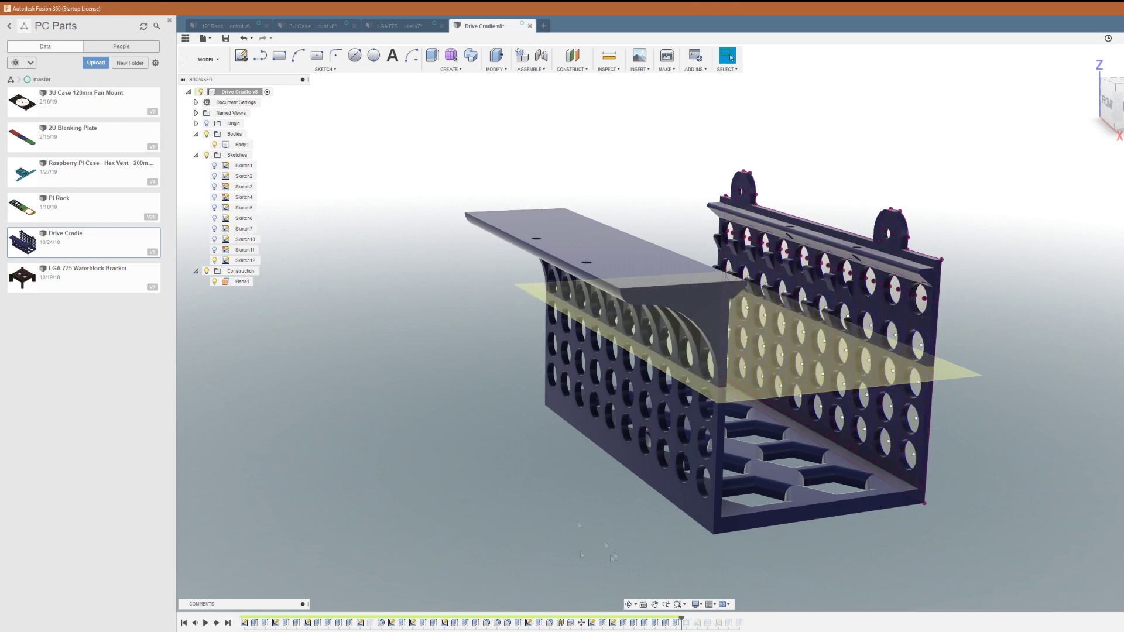
pyautogui.click(214, 282)
pyautogui.keyDown('shift'); pyautogui.moveTo(644, 316); pyautogui.dragTo(692, 273, button='middle'); pyautogui.keyUp('shift')
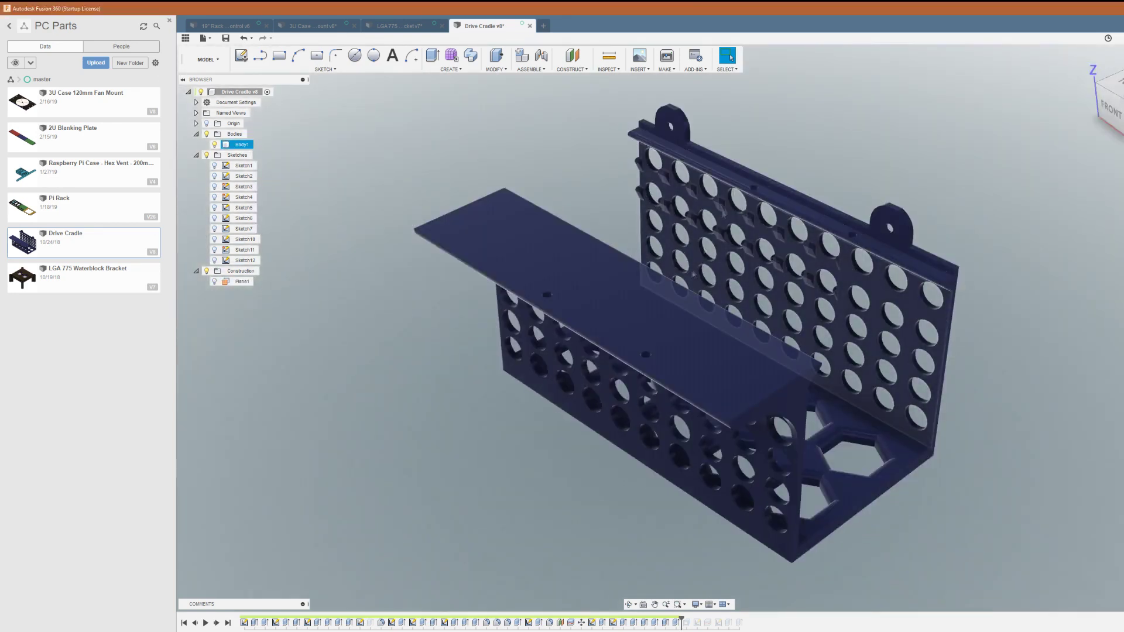